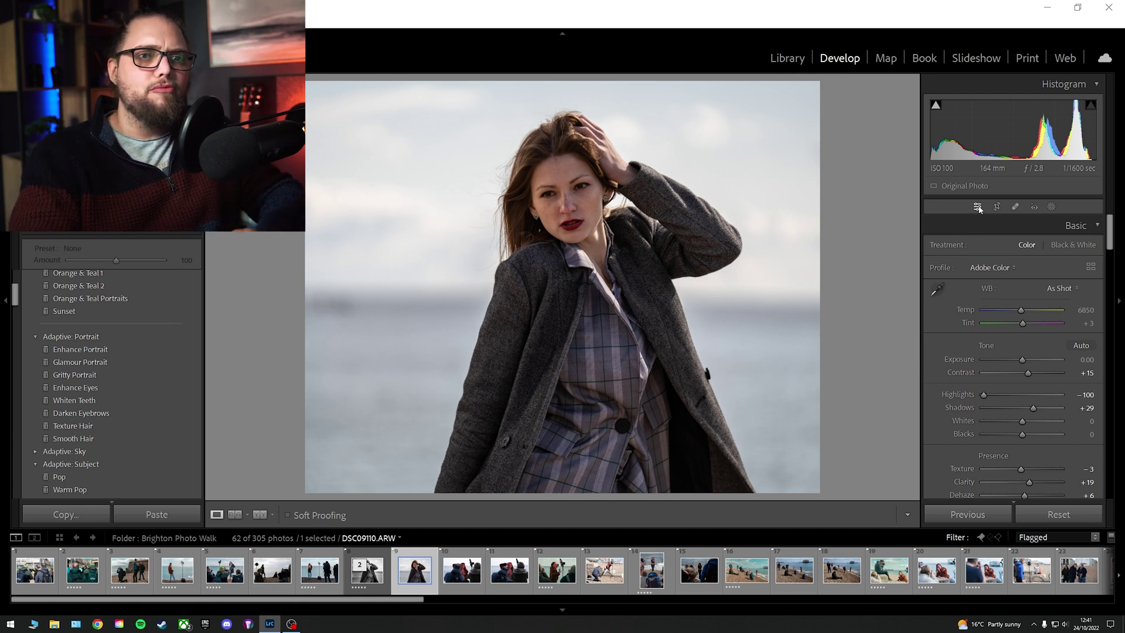
Look through the crop and spot removal tools, then open Masking so Person 1 is detected
{"action": "left_click", "coordinate": [995, 207]}
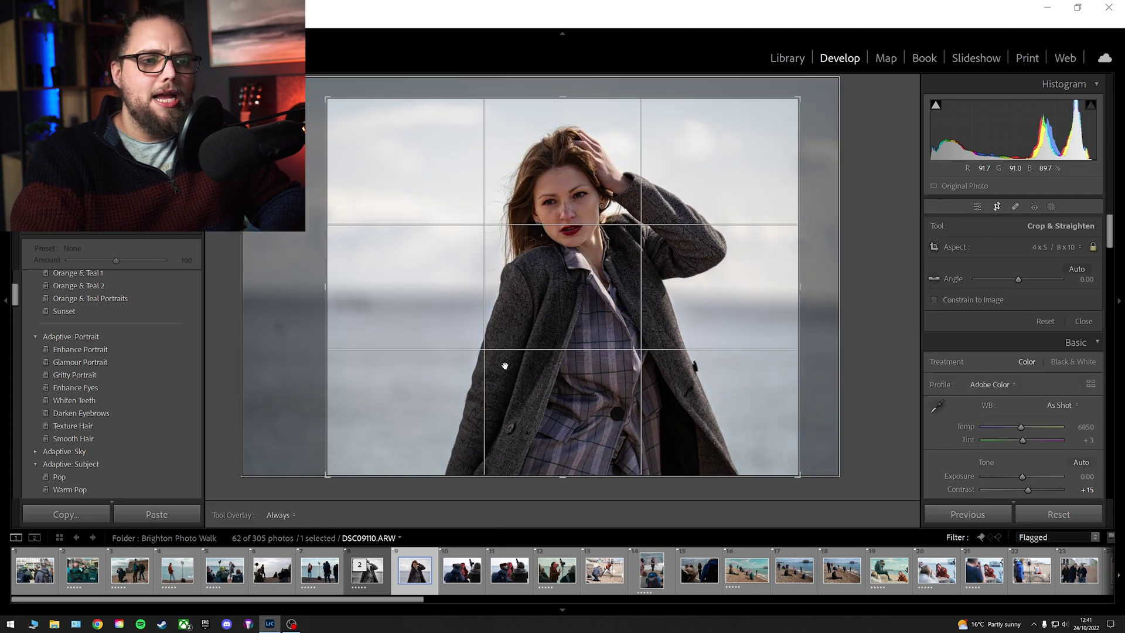
{"action": "left_click", "coordinate": [978, 207]}
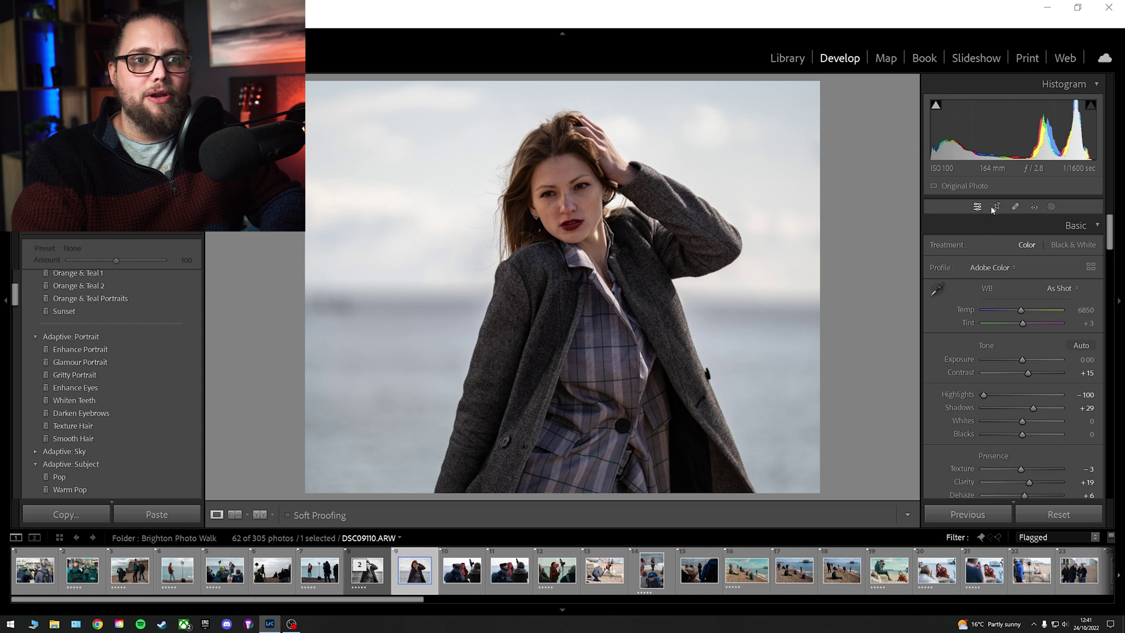
{"action": "scroll", "coordinate": [997, 347], "scroll_direction": "down", "scroll_amount": 3}
{"action": "scroll", "coordinate": [997, 347], "scroll_direction": "up", "scroll_amount": 3}
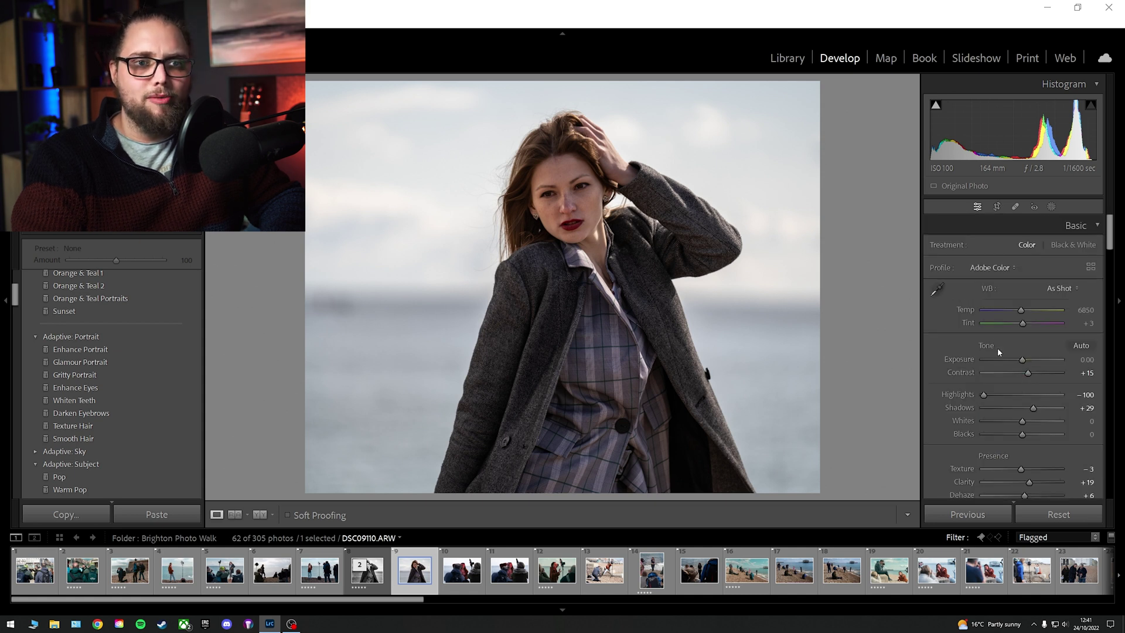
{"action": "left_click", "coordinate": [997, 208]}
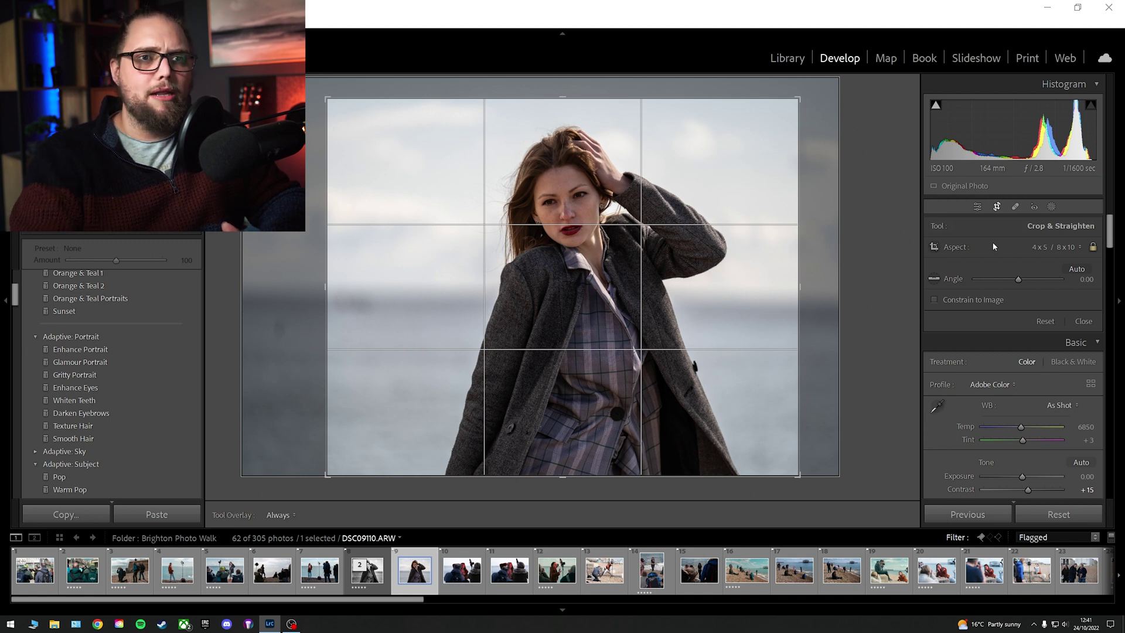
{"action": "left_click", "coordinate": [1015, 207]}
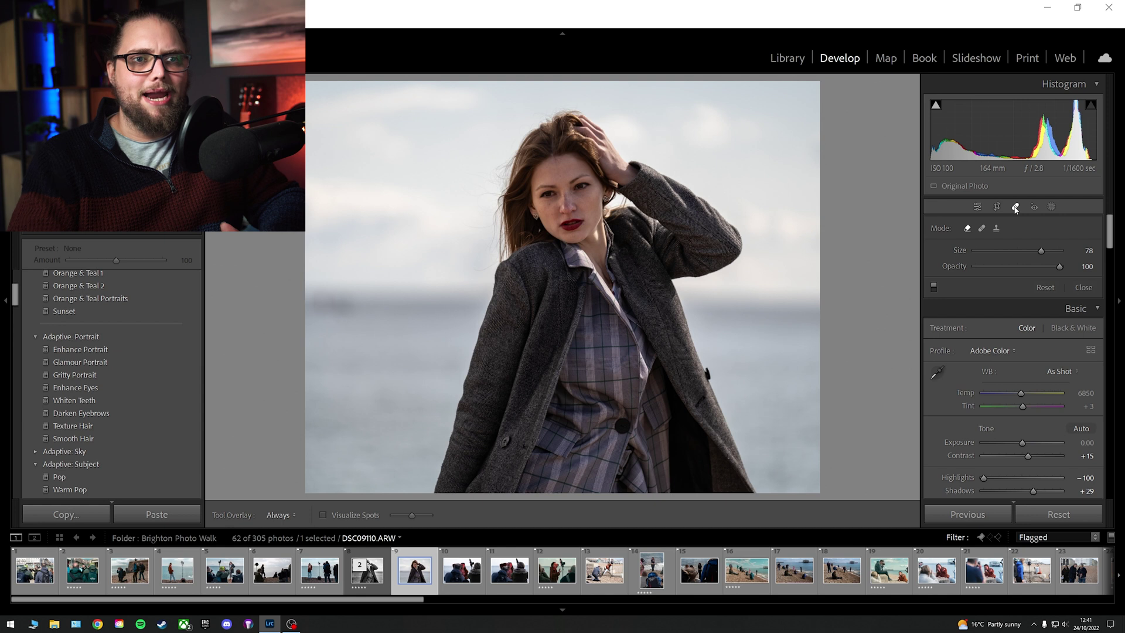
{"action": "left_click", "coordinate": [976, 207]}
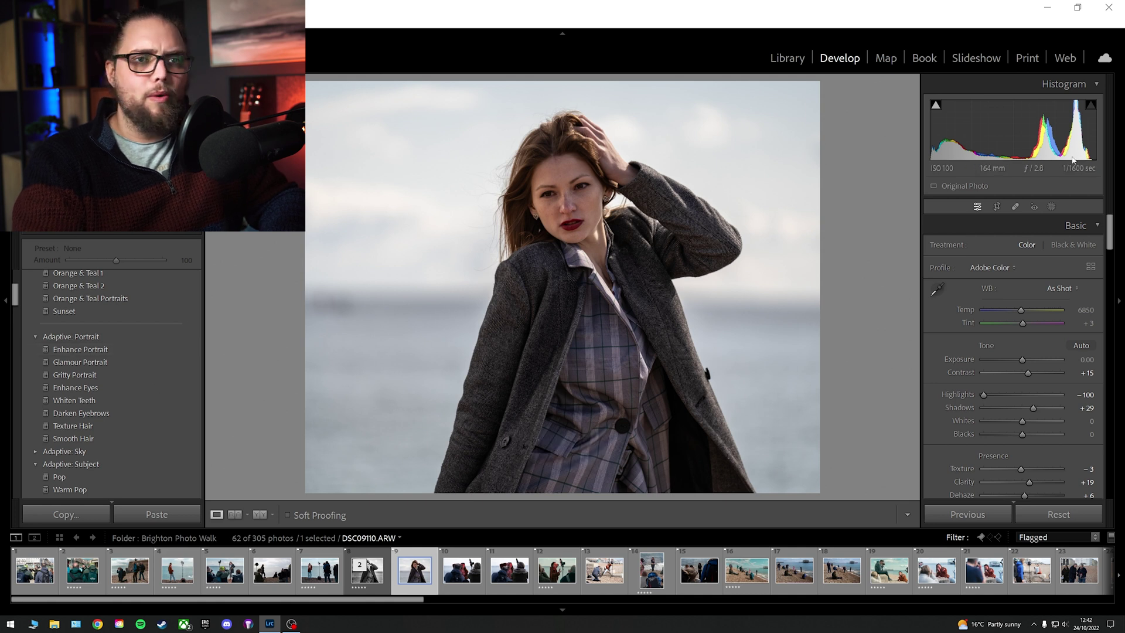
{"action": "left_click", "coordinate": [1053, 210]}
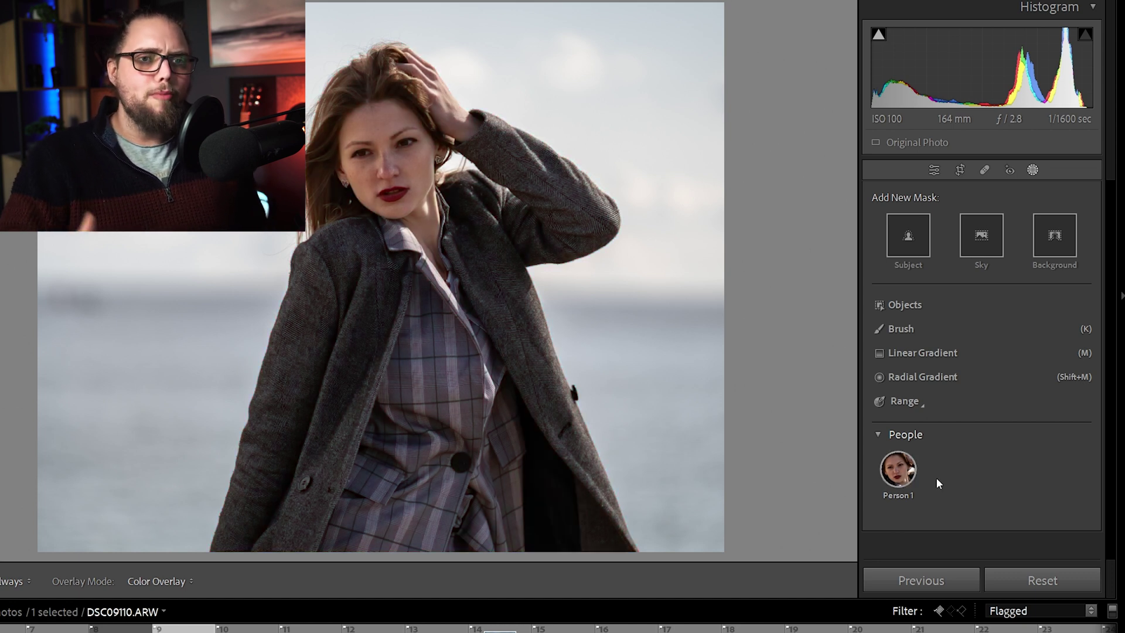
Add a Background mask and darken it with Exposure −0.51 and Contrast 20
{"action": "left_click", "coordinate": [1052, 241]}
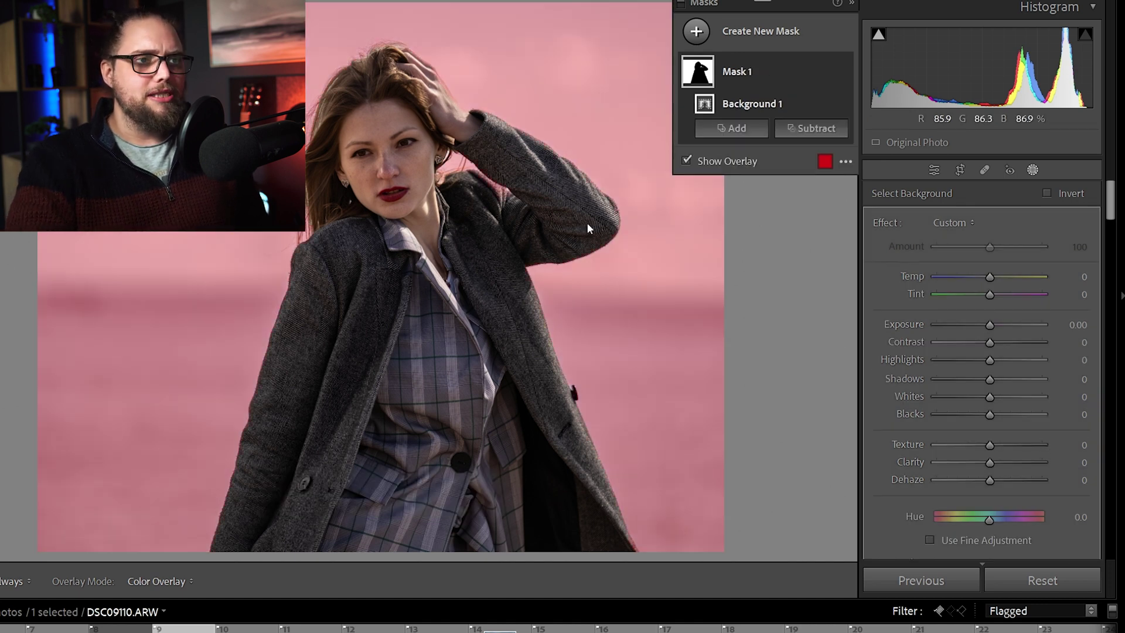
{"action": "left_click_drag", "start_coordinate": [991, 328], "coordinate": [980, 364]}
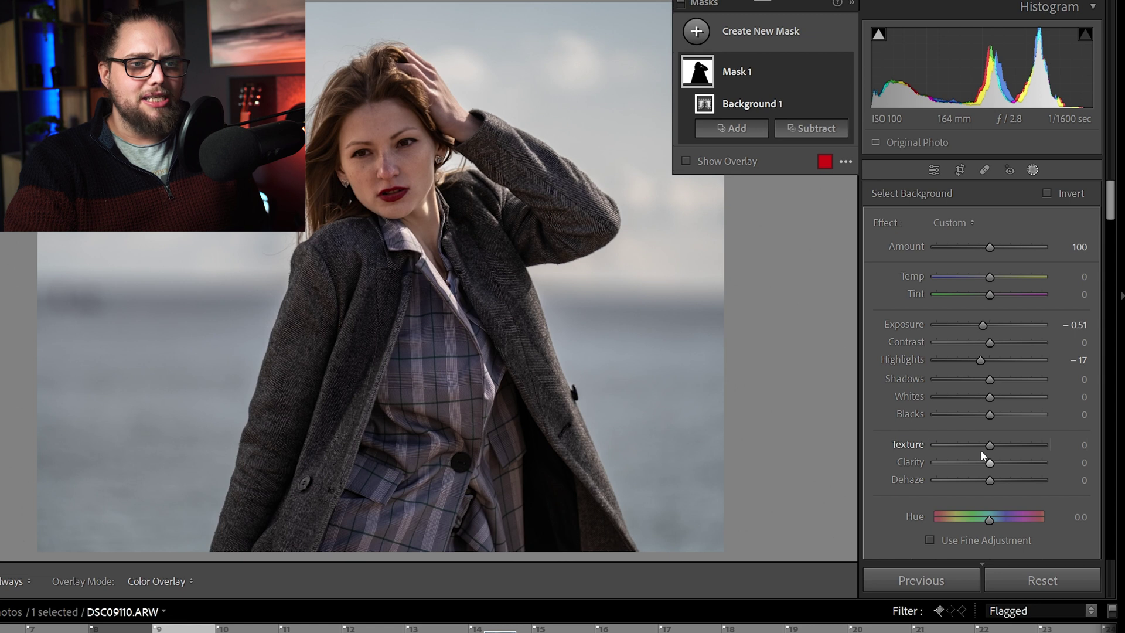
{"action": "scroll", "coordinate": [988, 454], "scroll_direction": "down", "scroll_amount": 3}
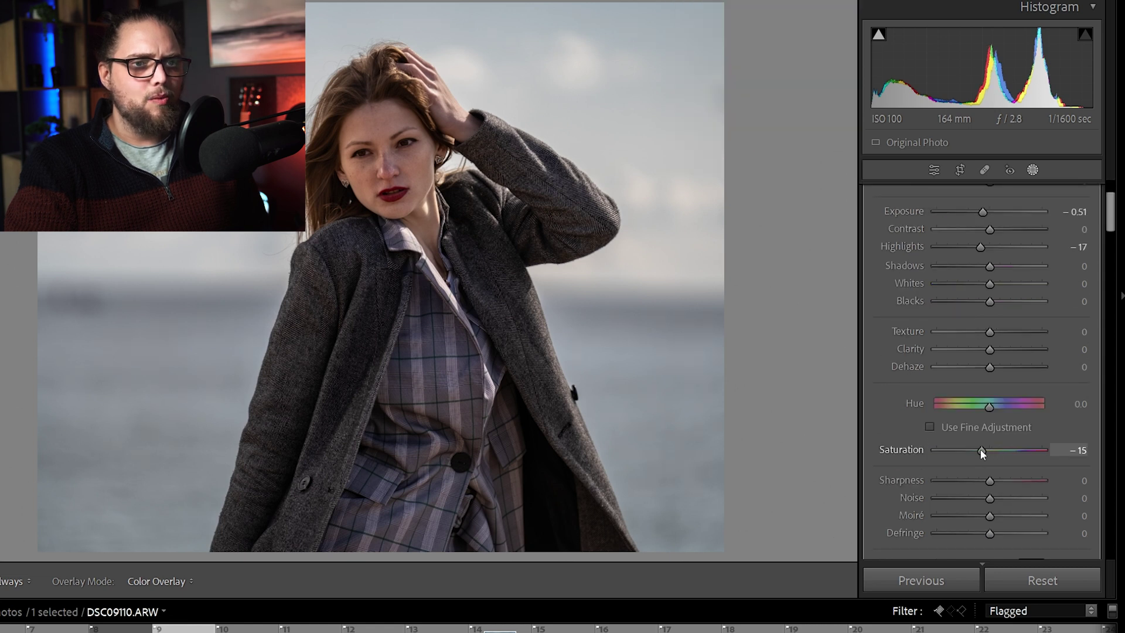
{"action": "scroll", "coordinate": [975, 378], "scroll_direction": "up", "scroll_amount": 3}
{"action": "left_click_drag", "start_coordinate": [992, 344], "coordinate": [1004, 350]}
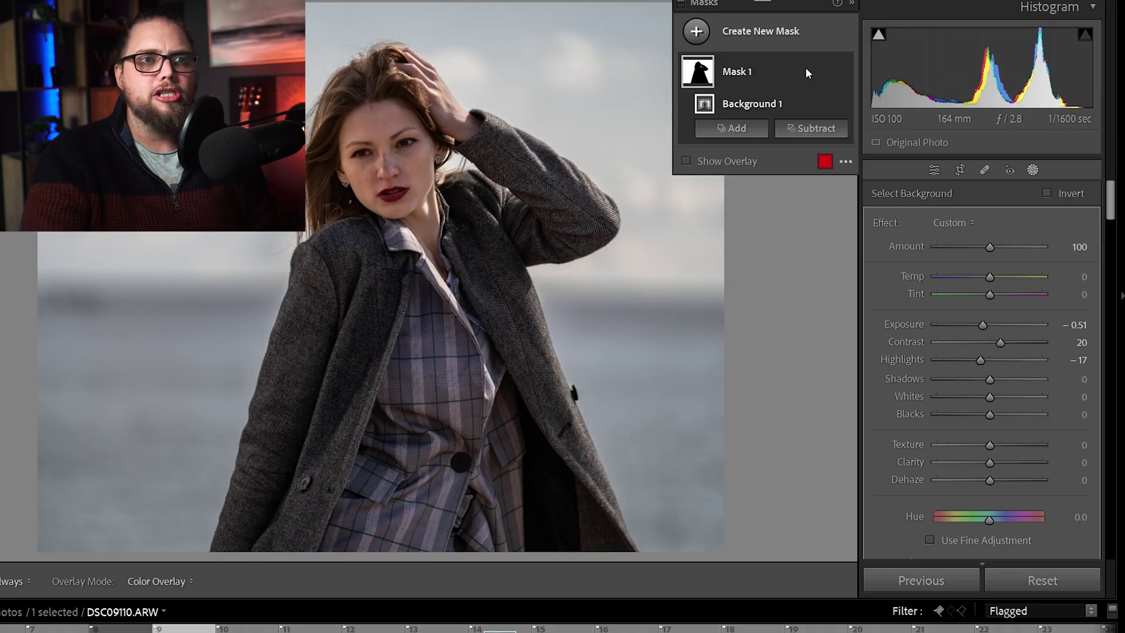
Add a Select People mask covering Person 1, the woman
{"action": "left_click", "coordinate": [818, 38]}
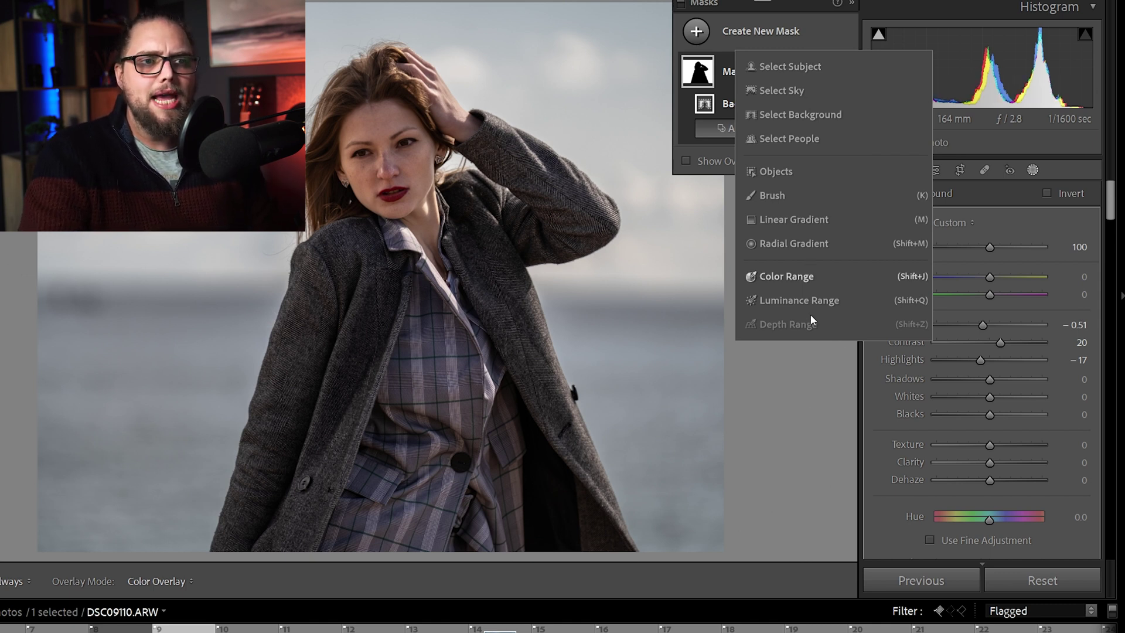
{"action": "left_click", "coordinate": [803, 139]}
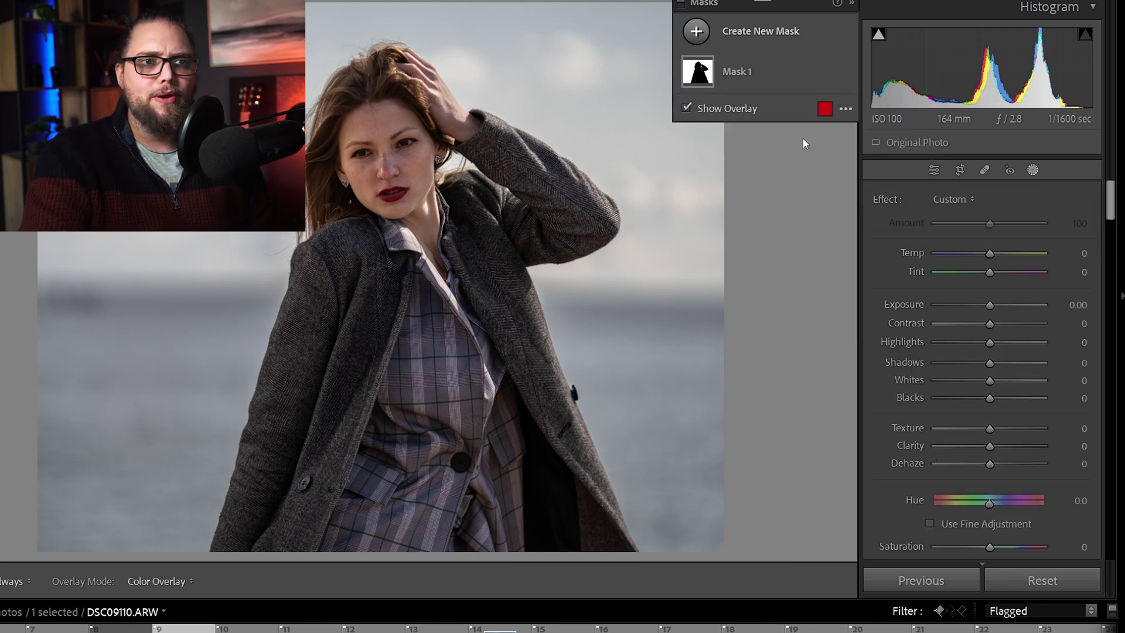
{"action": "left_click", "coordinate": [906, 243]}
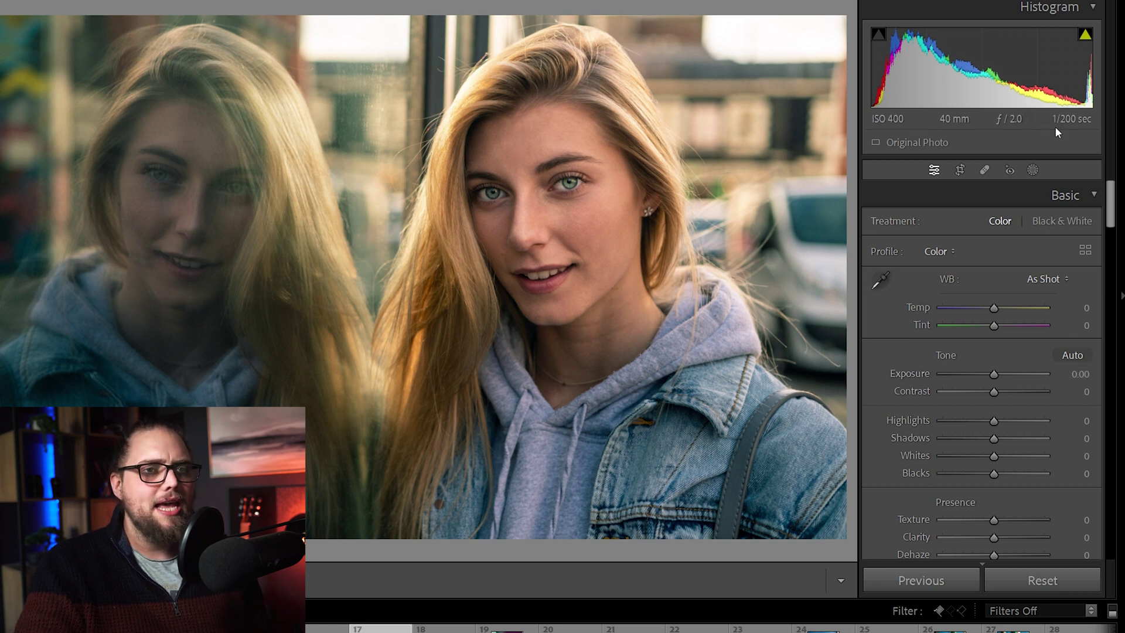
Open Masking on the new portrait and pick Person 2, the woman facing the camera
{"action": "left_click", "coordinate": [1034, 171]}
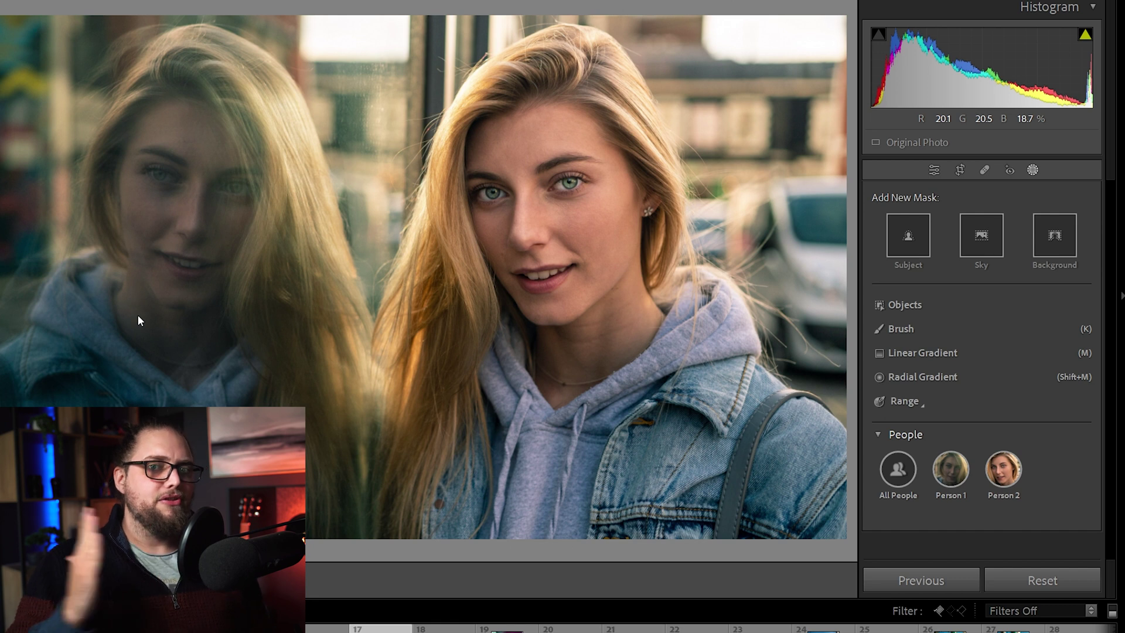
{"action": "left_click", "coordinate": [1003, 467]}
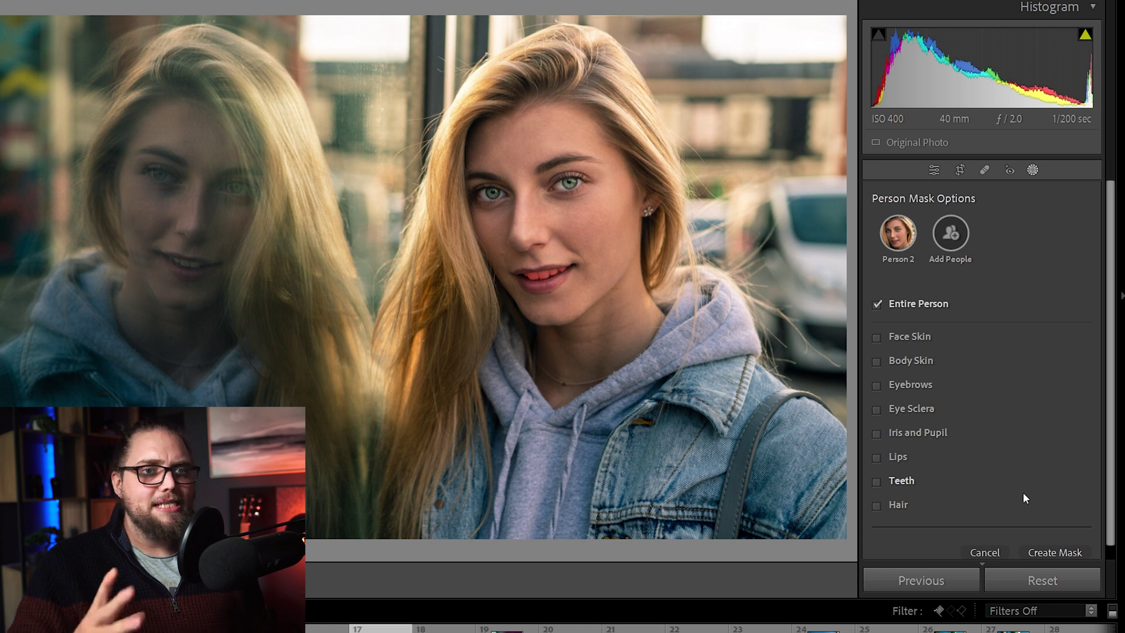
{"action": "mouse_move", "coordinate": [946, 291]}
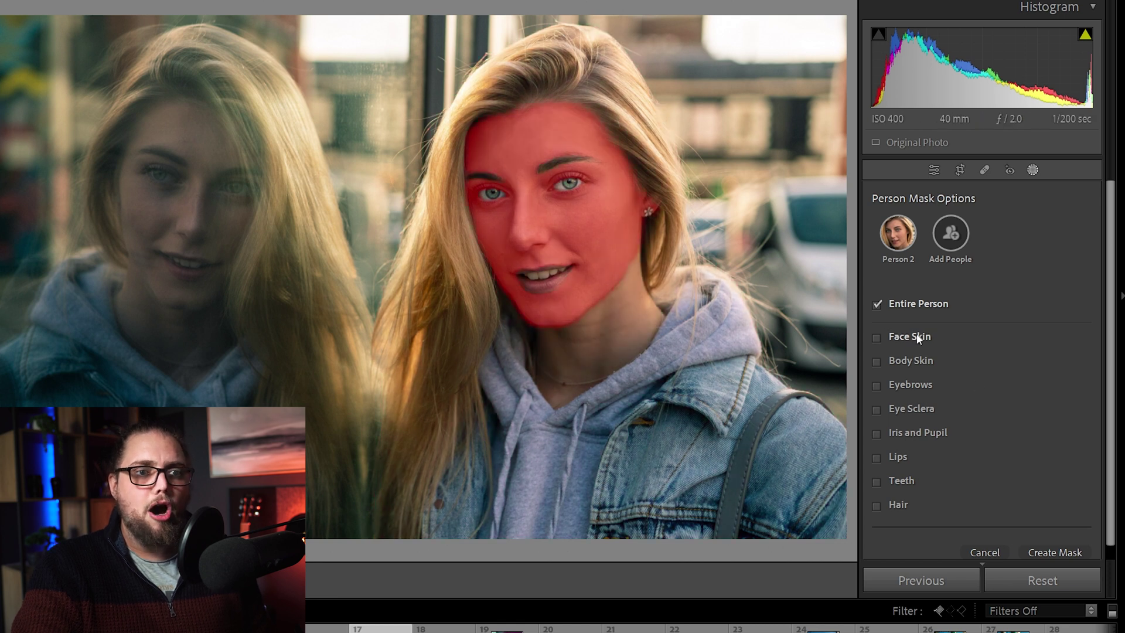
Select Face Skin, Iris and Pupil, and Lips for Person 2 and create three separate masks
{"action": "left_click", "coordinate": [893, 337]}
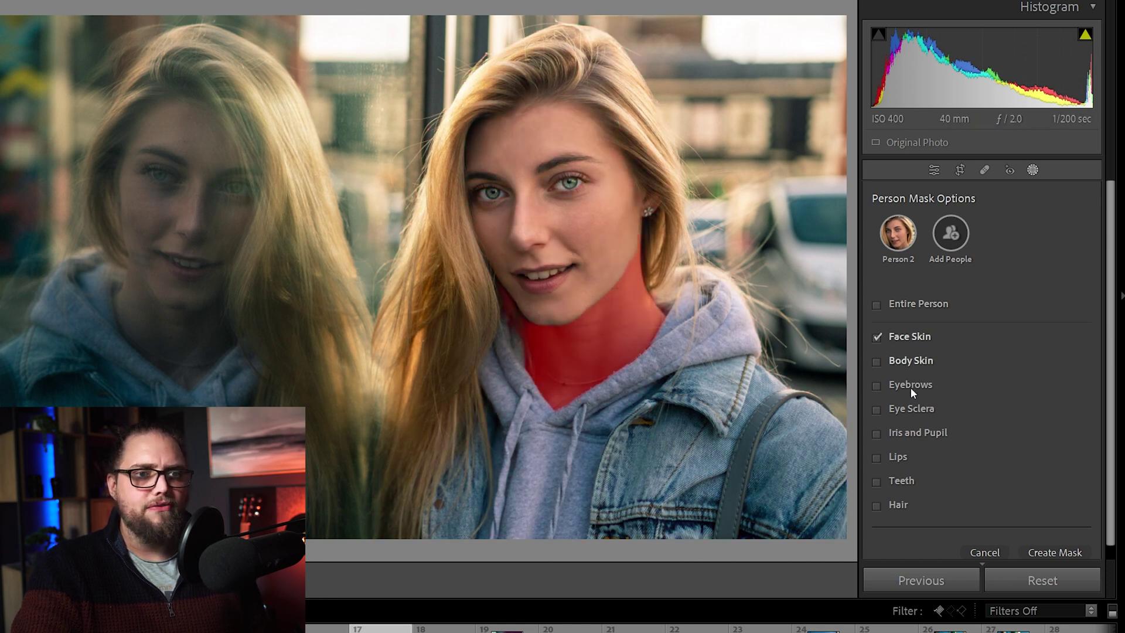
{"action": "left_click", "coordinate": [931, 434]}
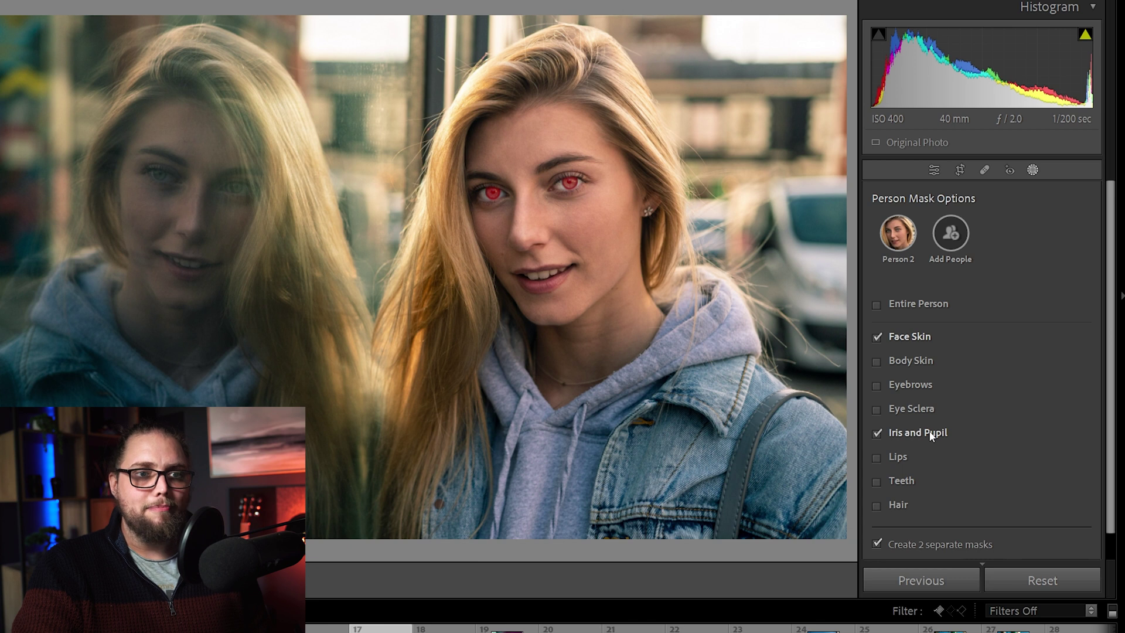
{"action": "left_click", "coordinate": [897, 457]}
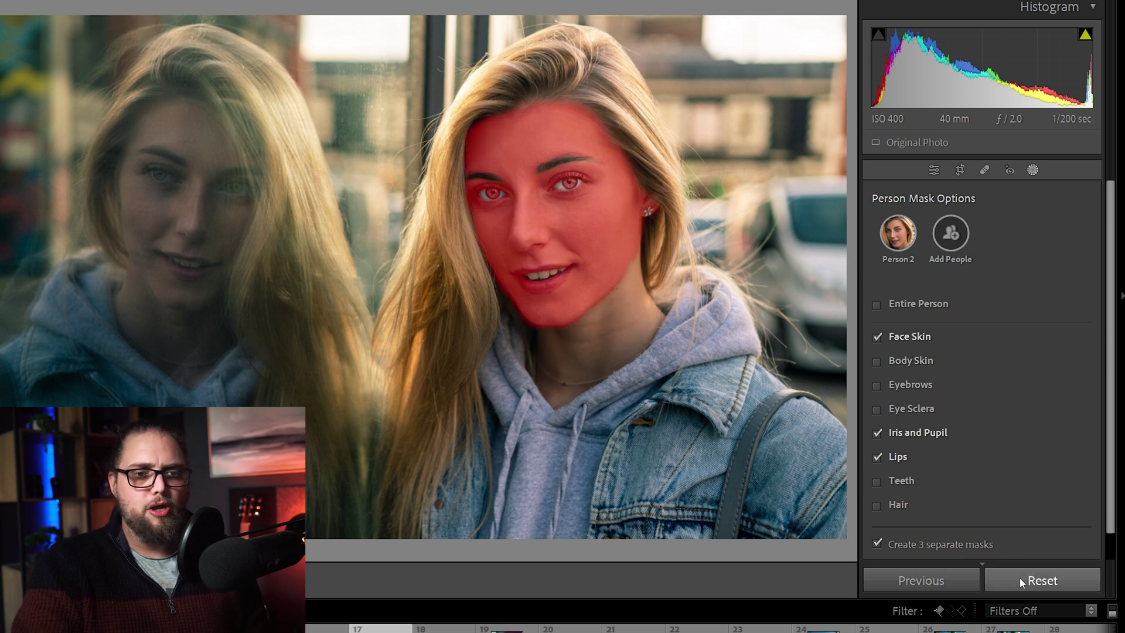
{"action": "scroll", "coordinate": [937, 510], "scroll_direction": "down", "scroll_amount": 1}
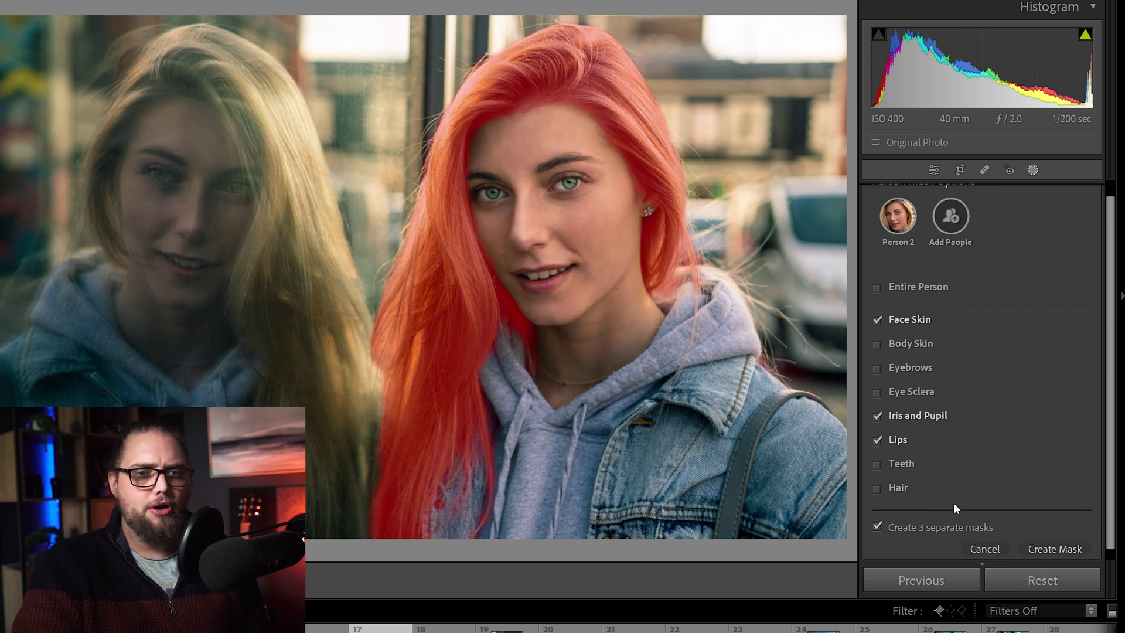
{"action": "left_click", "coordinate": [1065, 548]}
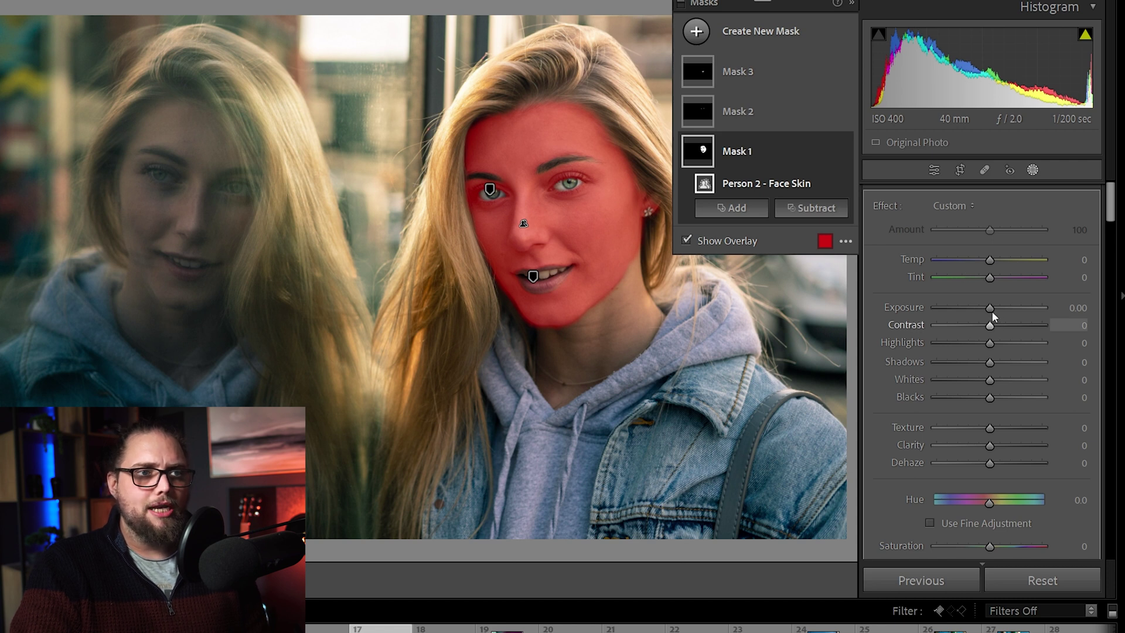
Brighten the face skin, then give the irises Exposure 0.29, Clarity 28 and more saturation
{"action": "left_click_drag", "start_coordinate": [992, 313], "coordinate": [994, 314]}
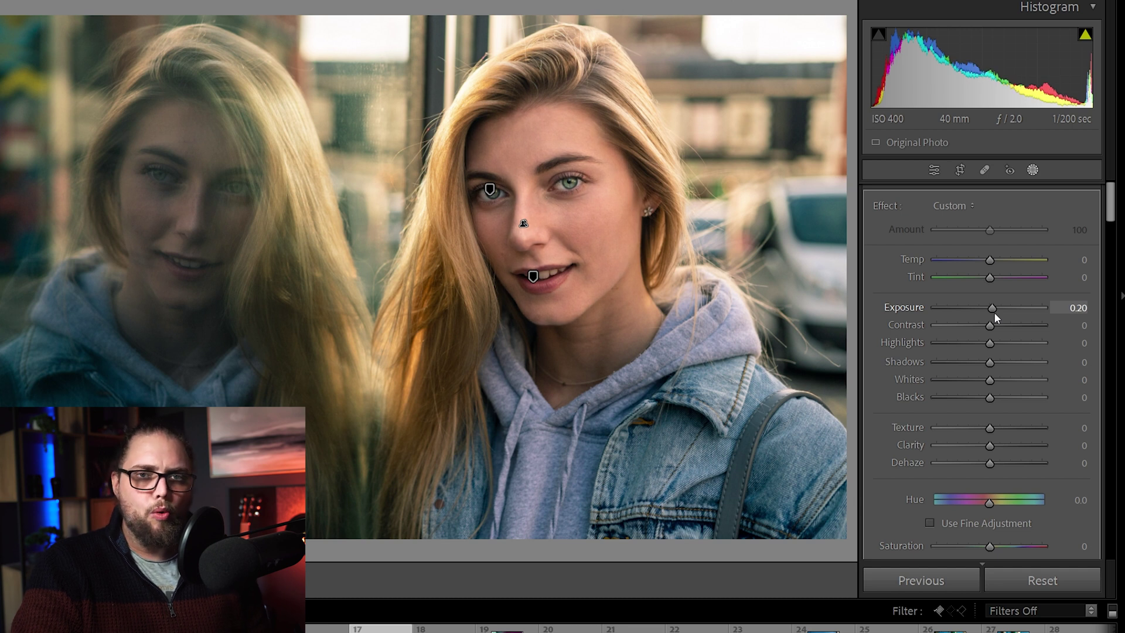
{"action": "key", "text": "o"}
{"action": "left_click", "coordinate": [758, 111]}
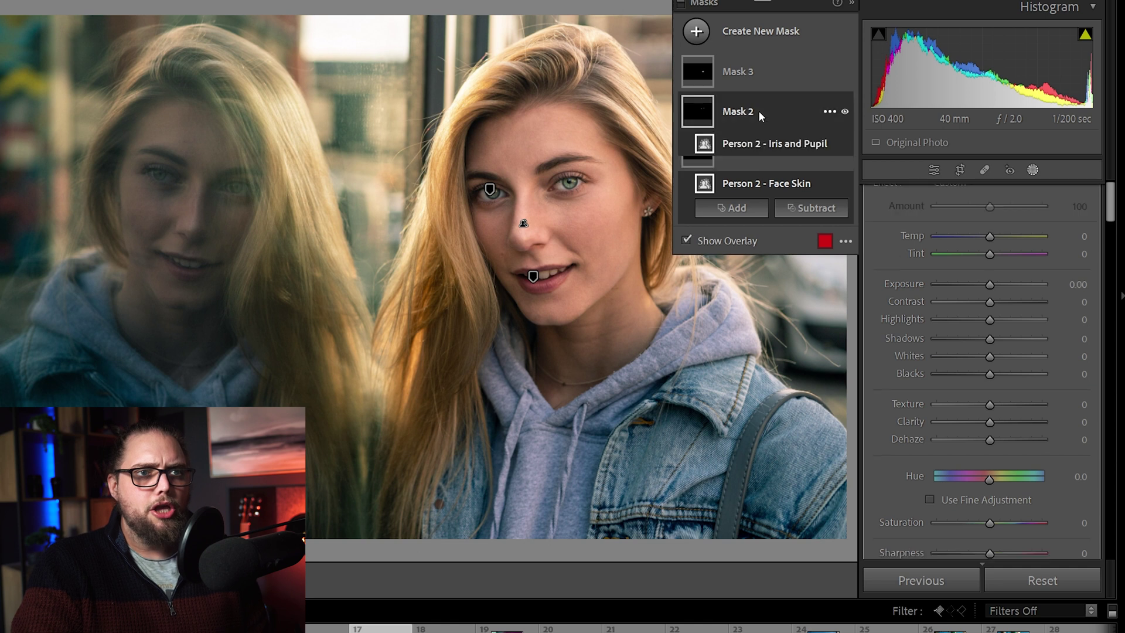
{"action": "key", "text": "o"}
{"action": "left_click_drag", "start_coordinate": [989, 308], "coordinate": [994, 308]}
{"action": "left_click_drag", "start_coordinate": [991, 445], "coordinate": [1007, 446]}
{"action": "left_click_drag", "start_coordinate": [992, 544], "coordinate": [1000, 544]}
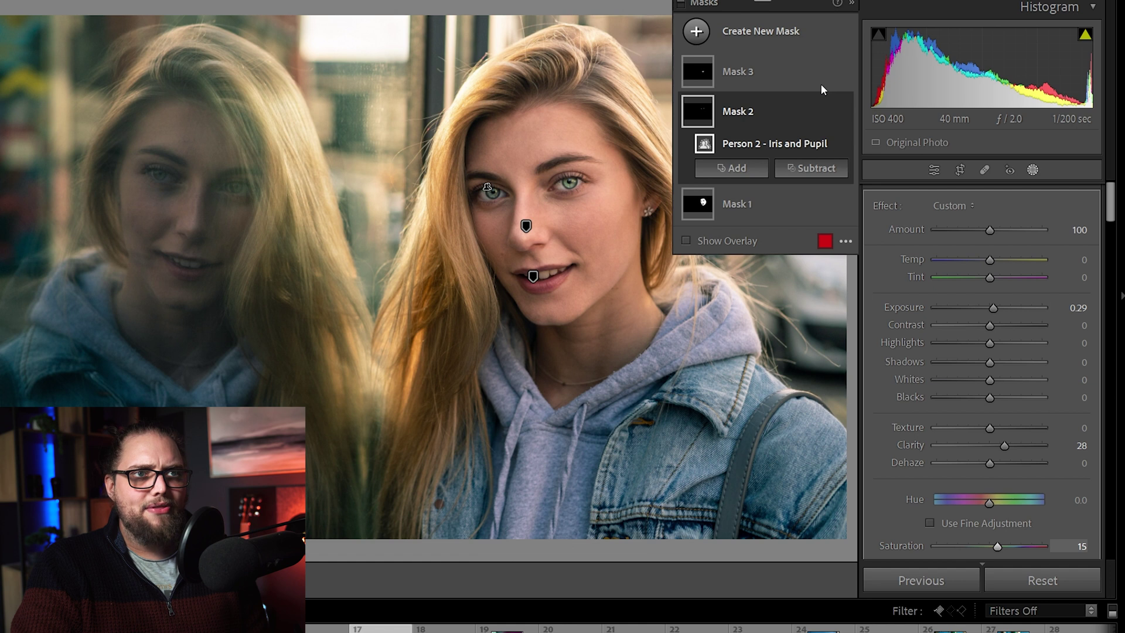
Brighten the lips to Exposure 0.29 and boost their saturation
{"action": "left_click", "coordinate": [821, 83]}
{"action": "key", "text": "o"}
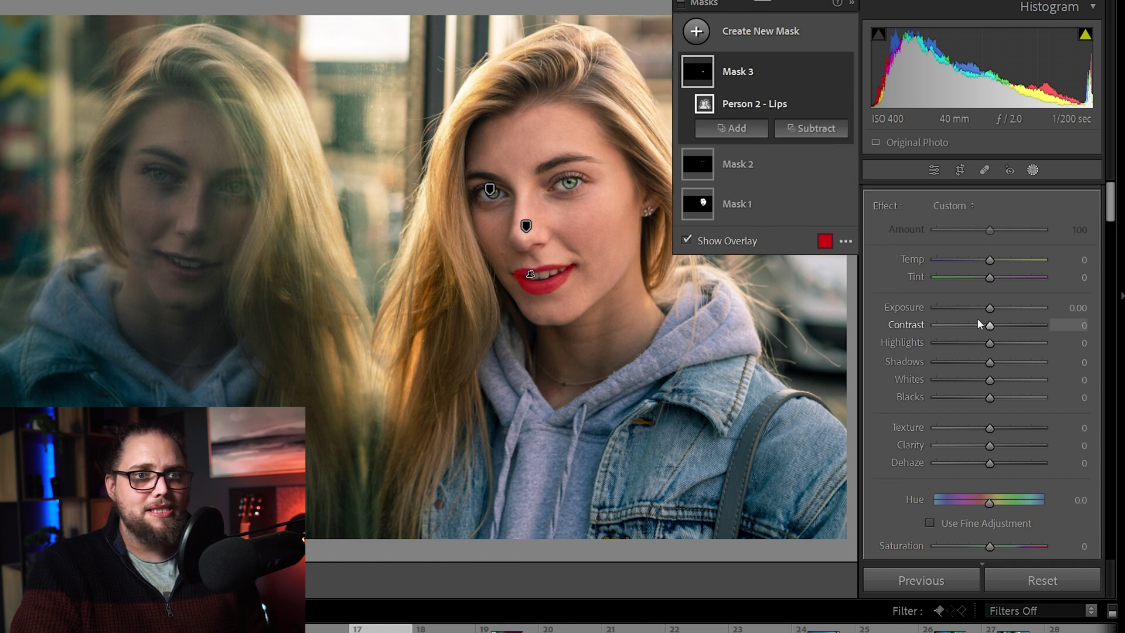
{"action": "left_click_drag", "start_coordinate": [989, 308], "coordinate": [995, 321]}
{"action": "left_click_drag", "start_coordinate": [993, 544], "coordinate": [1012, 544]}
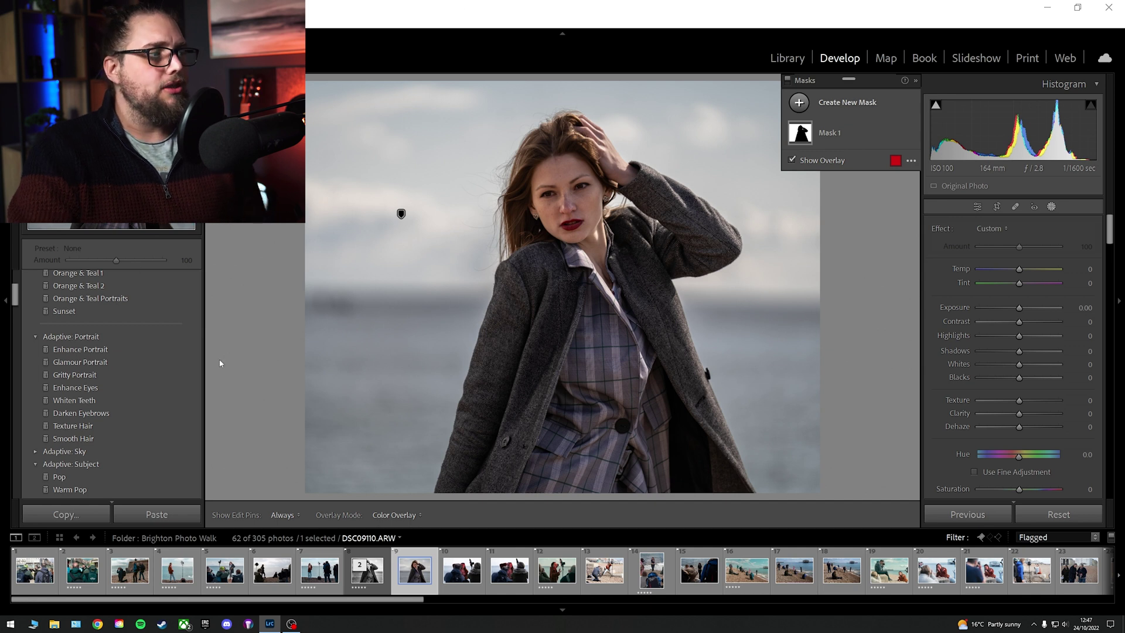
Apply the Adaptive: Subject Pop preset from the Presets panel
{"action": "scroll", "coordinate": [117, 358], "scroll_direction": "down", "scroll_amount": 3}
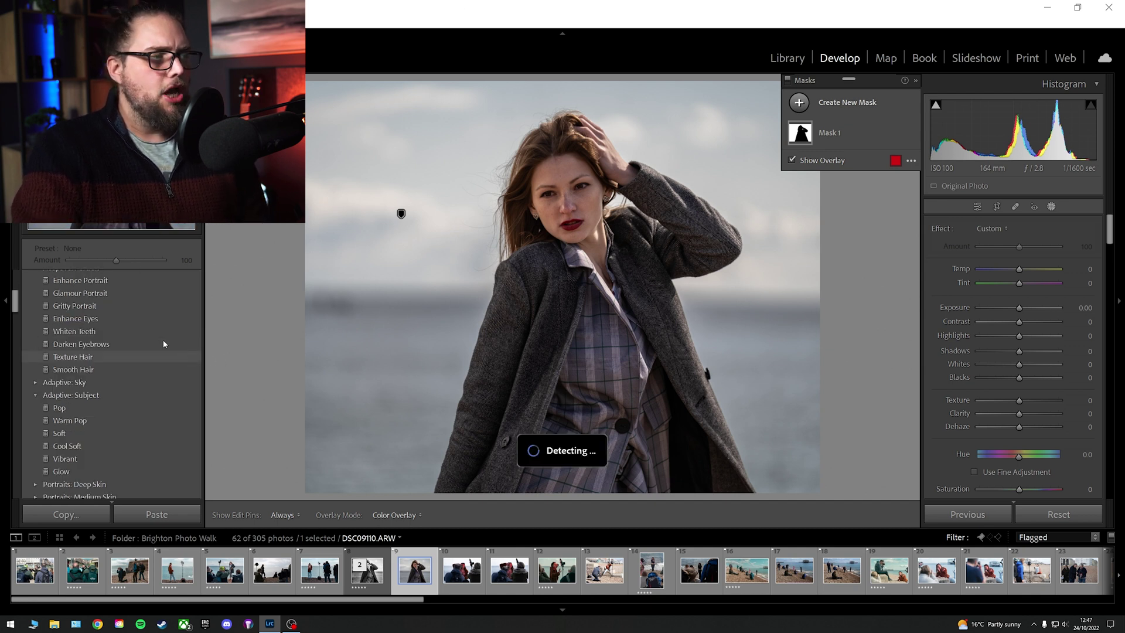
{"action": "left_click", "coordinate": [86, 409]}
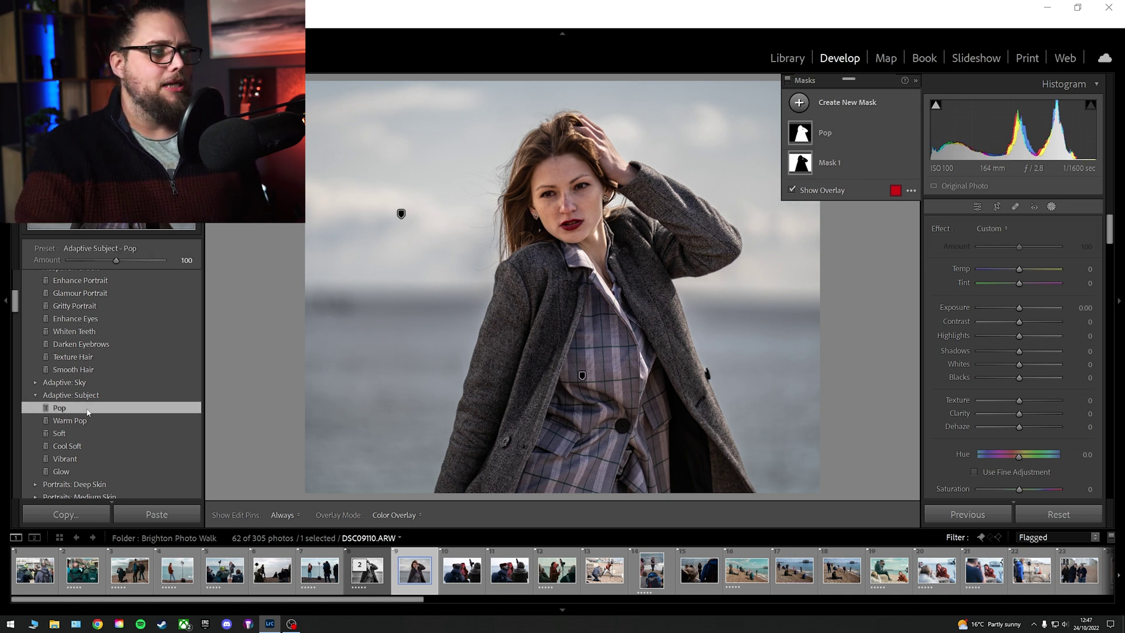
{"action": "scroll", "coordinate": [36, 428], "scroll_direction": "up", "scroll_amount": 2}
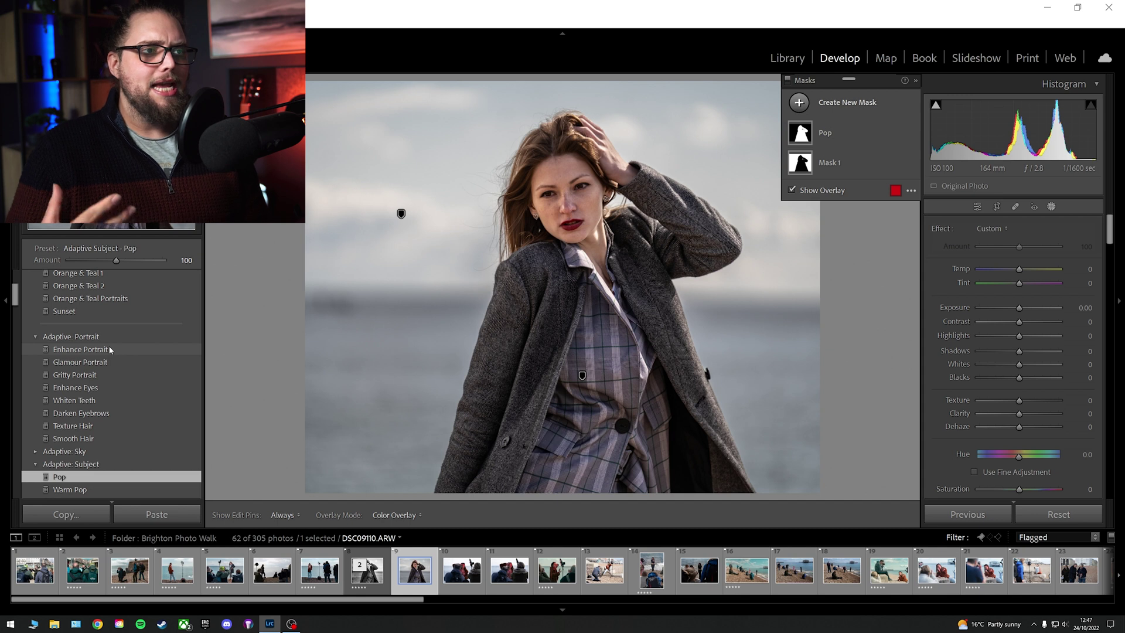
Apply the Adaptive: Portrait presets Enhance Portrait and Enhance Eyes
{"action": "left_click", "coordinate": [82, 349]}
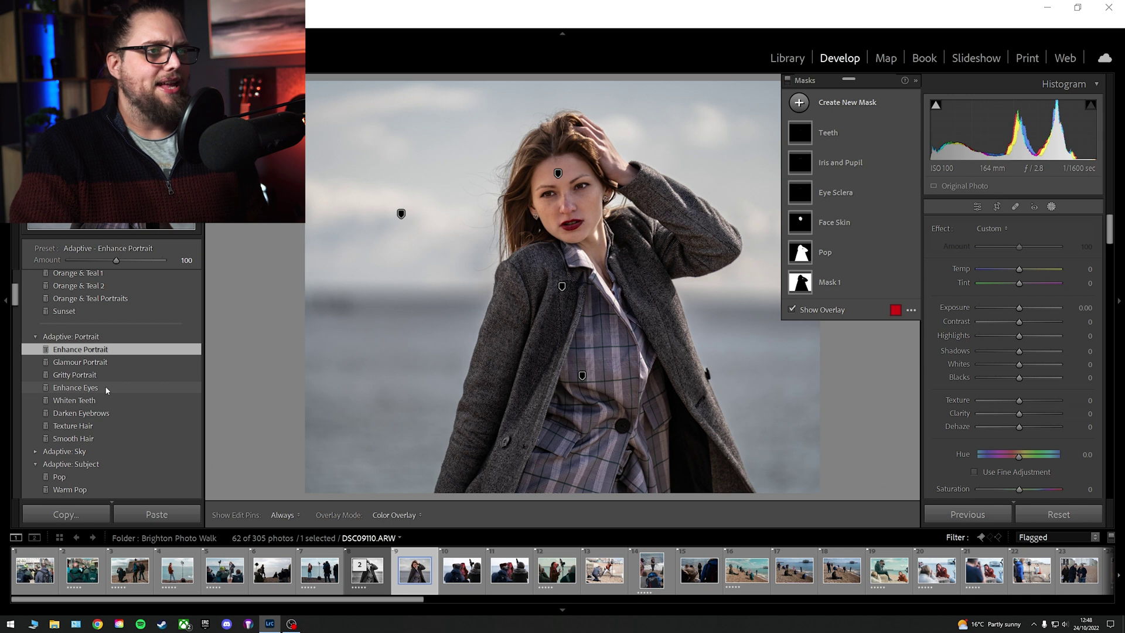
{"action": "left_click", "coordinate": [76, 387]}
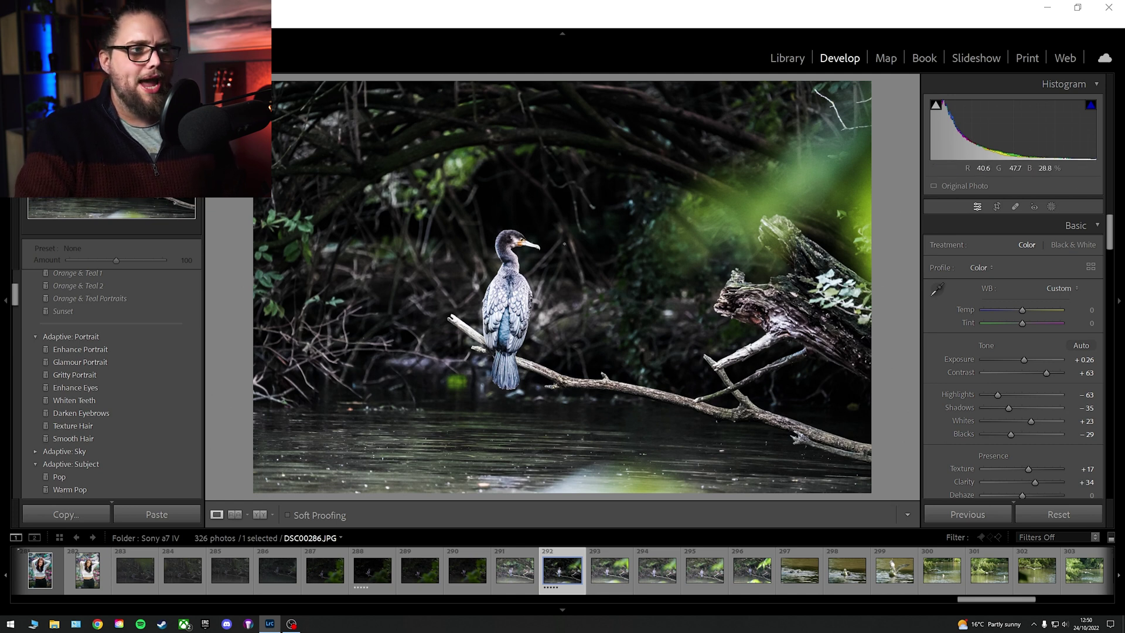
Open Masking on the cormorant photo to reveal Masks 1 through 4
{"action": "left_click", "coordinate": [1052, 206]}
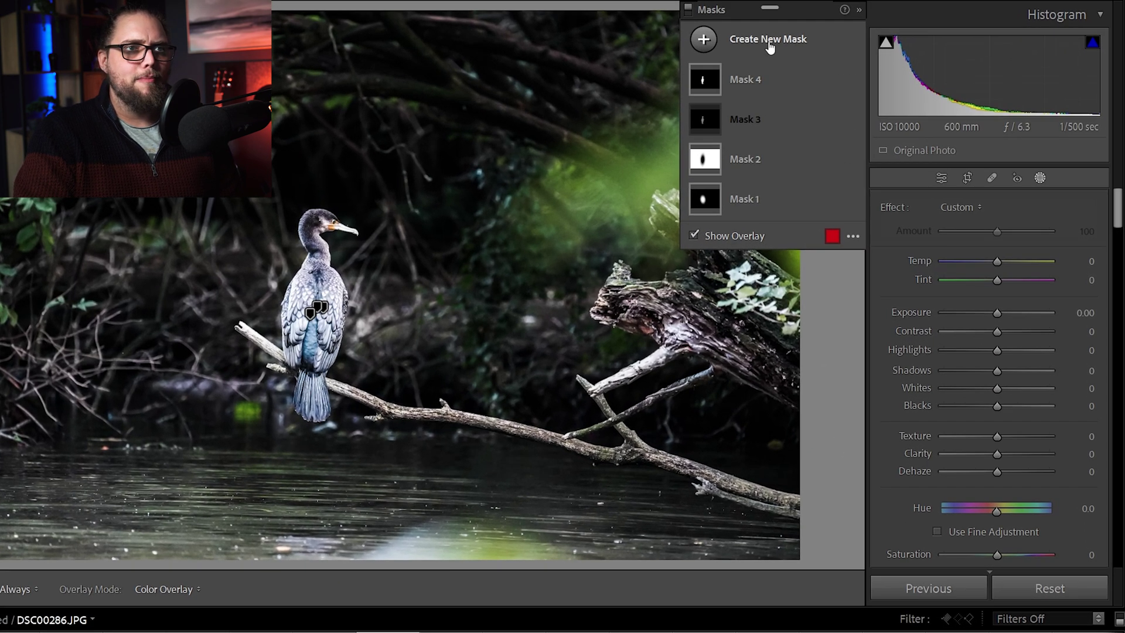
Start a new Objects mask on the cormorant photo
{"action": "left_click", "coordinate": [769, 44]}
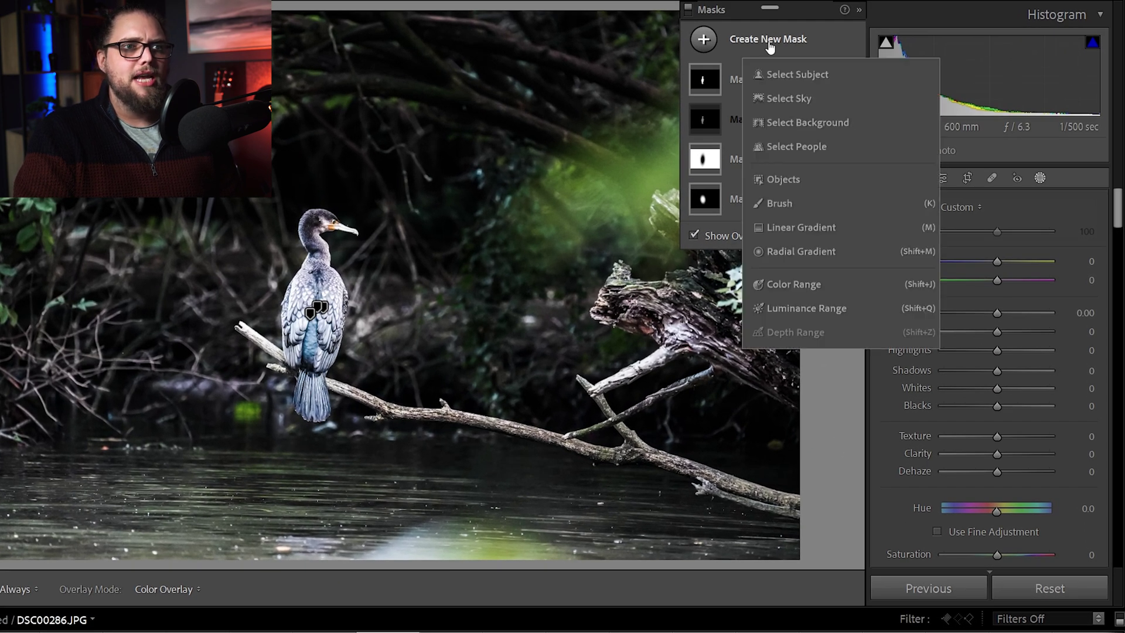
{"action": "left_click", "coordinate": [816, 179]}
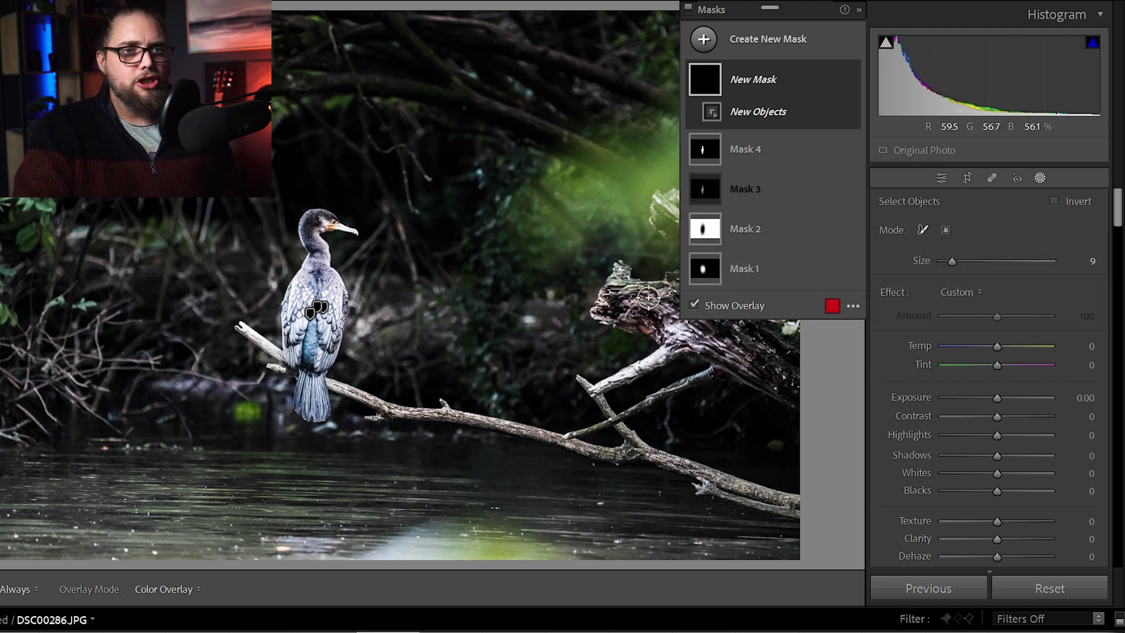
{"action": "scroll", "coordinate": [402, 317], "scroll_direction": "up", "scroll_amount": 3}
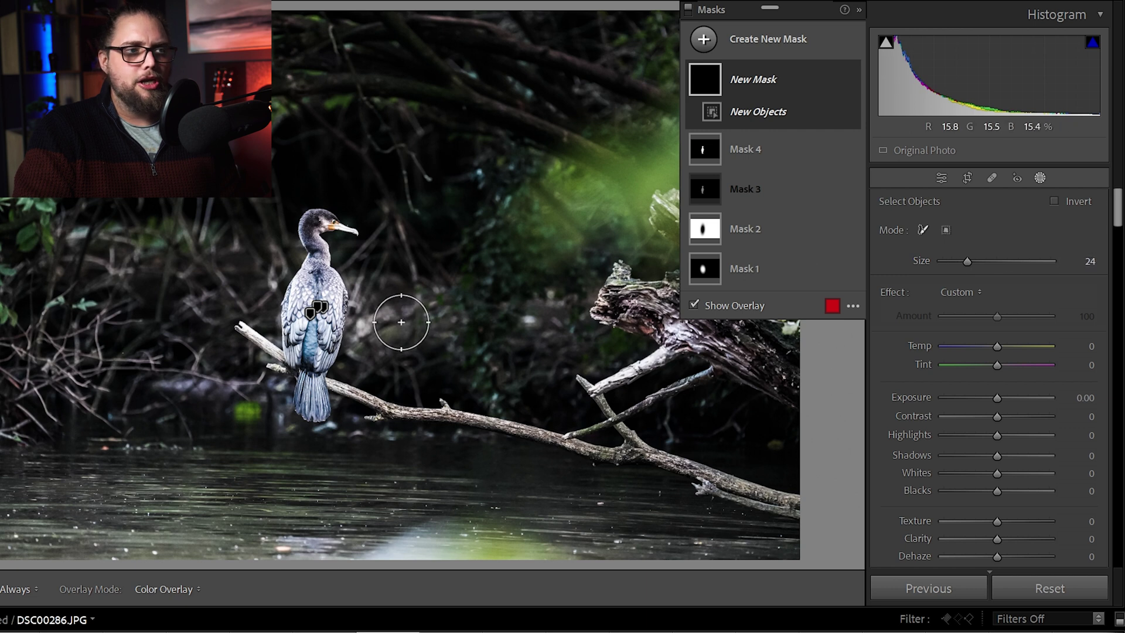
{"action": "scroll", "coordinate": [352, 230], "scroll_direction": "down", "scroll_amount": 4}
Brush over the cormorant to detect it, then set the mask's exposure to −0.42
{"action": "left_click", "coordinate": [351, 230]}
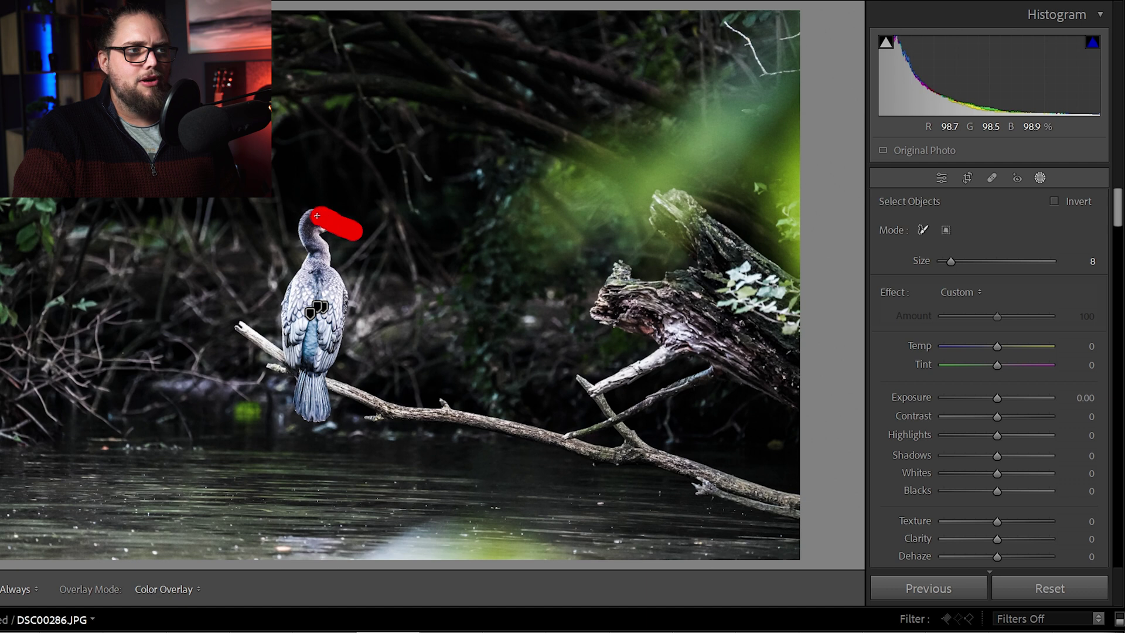
{"action": "mouse_move", "coordinate": [304, 269]}
{"action": "left_mouse_down"}
{"action": "mouse_move", "coordinate": [288, 308]}
{"action": "mouse_move", "coordinate": [298, 376]}
{"action": "left_mouse_up"}
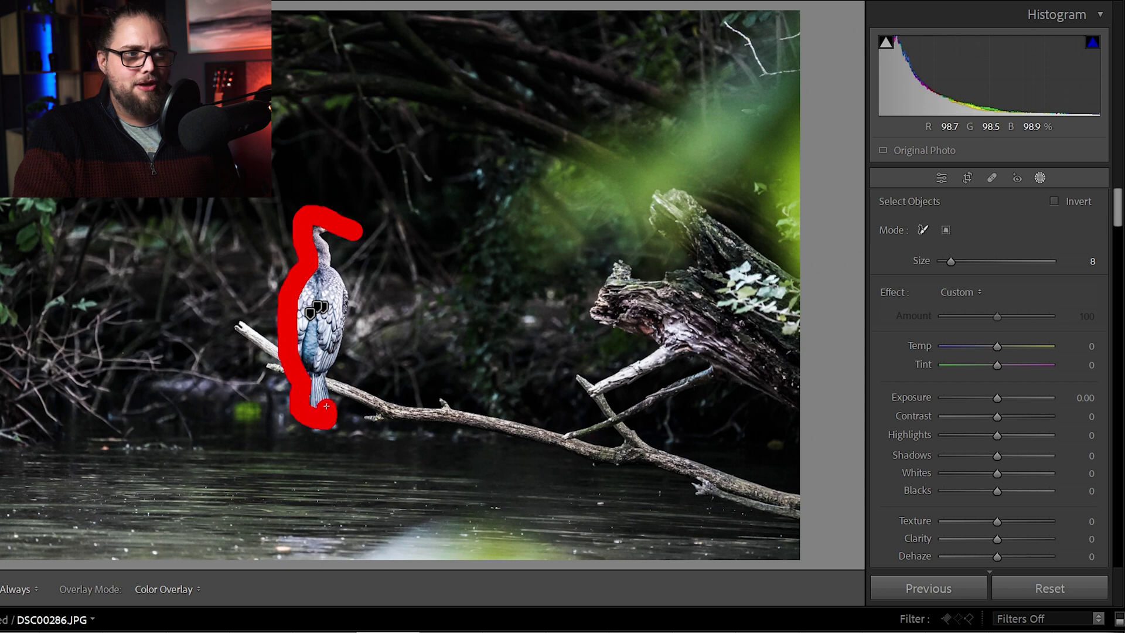
{"action": "mouse_move", "coordinate": [324, 377]}
{"action": "left_mouse_down"}
{"action": "mouse_move", "coordinate": [346, 308]}
{"action": "mouse_move", "coordinate": [318, 233]}
{"action": "left_mouse_up"}
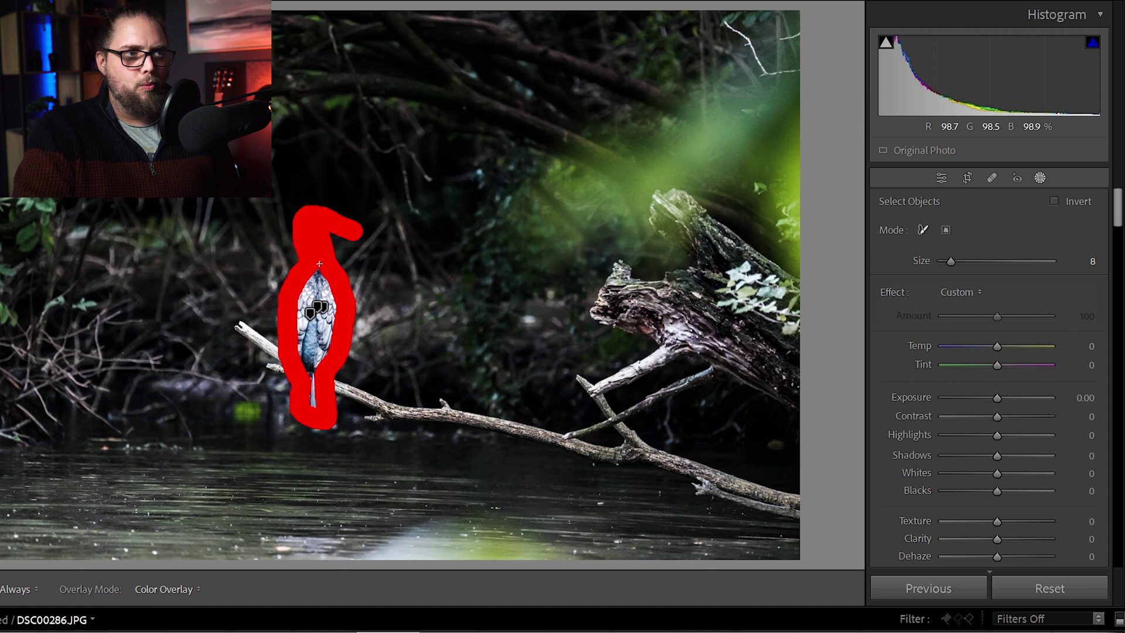
{"action": "mouse_move", "coordinate": [321, 271]}
{"action": "left_mouse_down"}
{"action": "mouse_move", "coordinate": [335, 319]}
{"action": "mouse_move", "coordinate": [310, 405]}
{"action": "mouse_move", "coordinate": [312, 300]}
{"action": "left_mouse_up"}
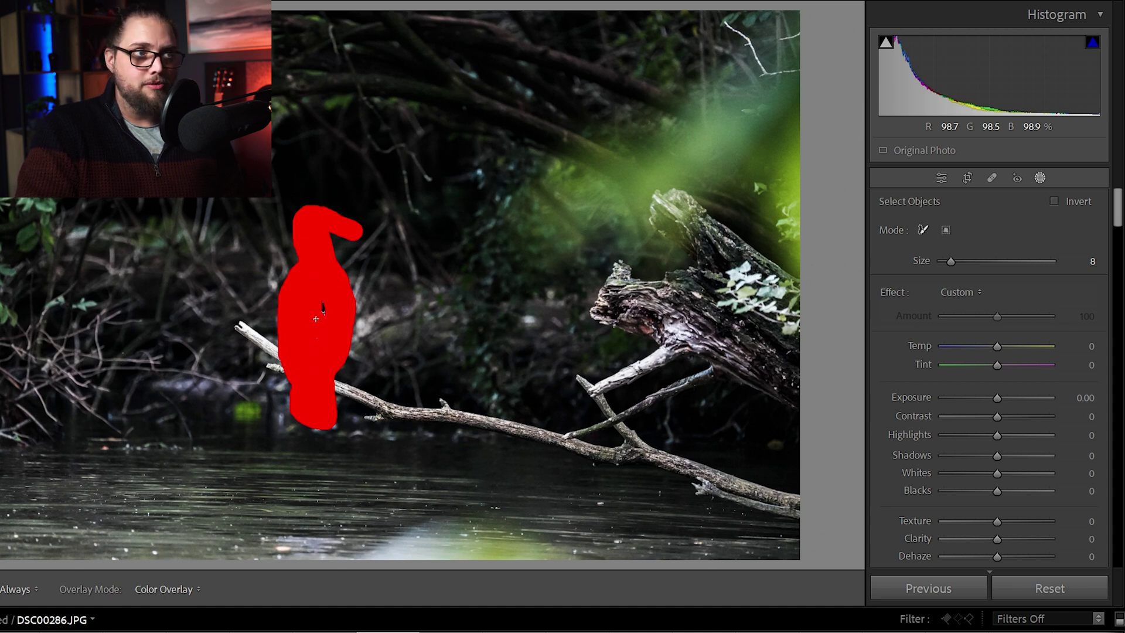
{"action": "left_click_drag", "start_coordinate": [314, 355], "coordinate": [304, 334]}
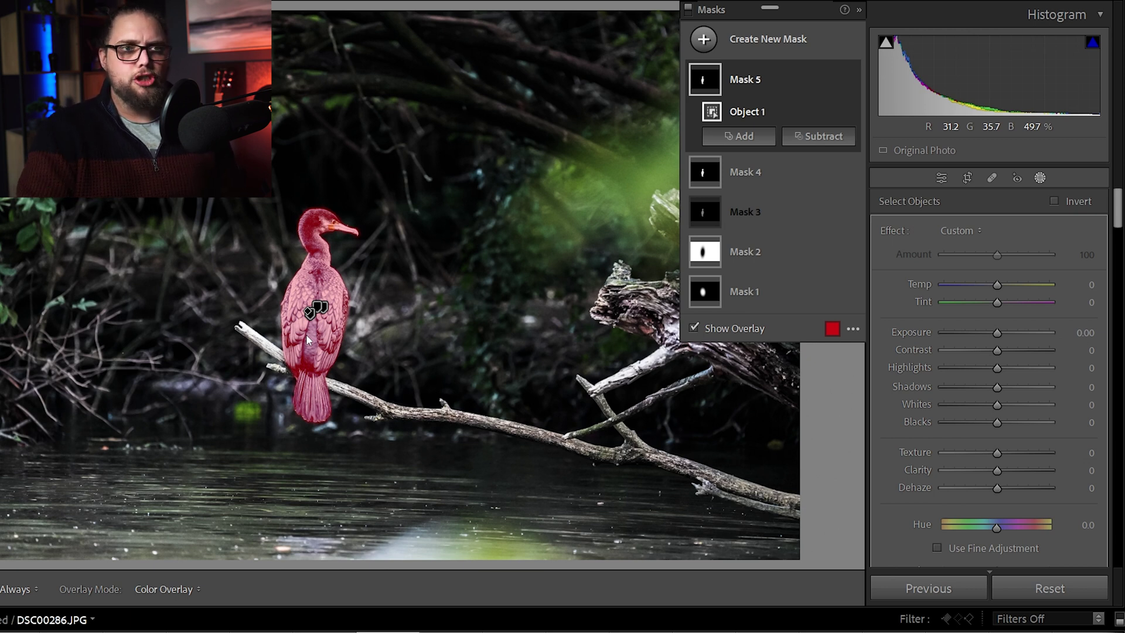
{"action": "left_click_drag", "start_coordinate": [997, 334], "coordinate": [991, 336]}
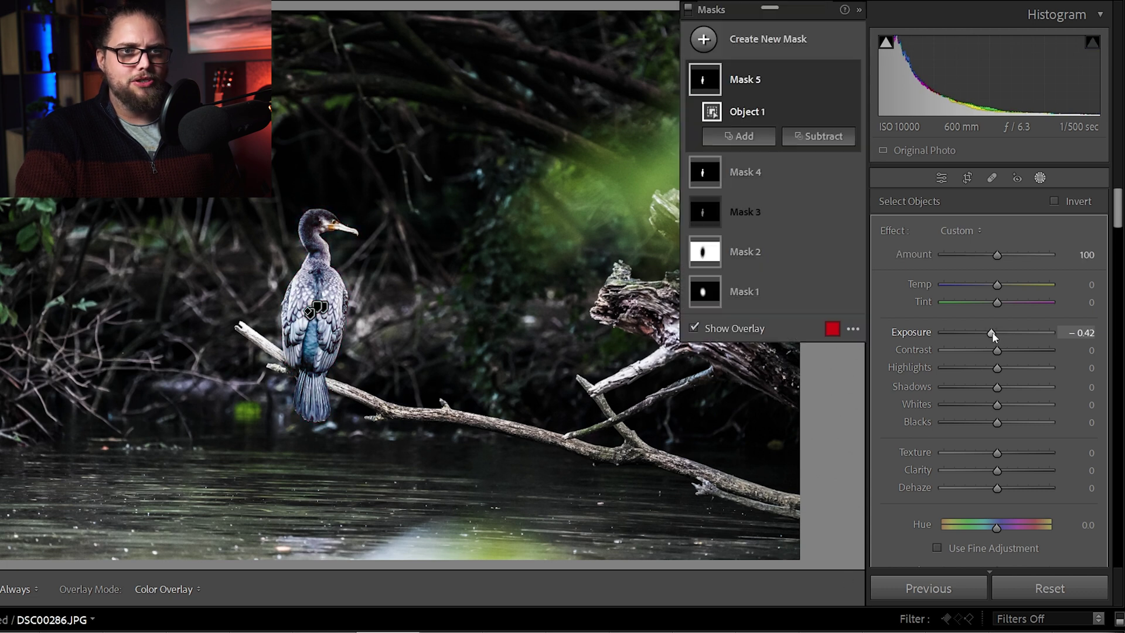
Undo the darkened cormorant mask and re-mask the bird as an object using a rectangle selection
{"action": "key", "text": "Delete"}
{"action": "left_click", "coordinate": [781, 41]}
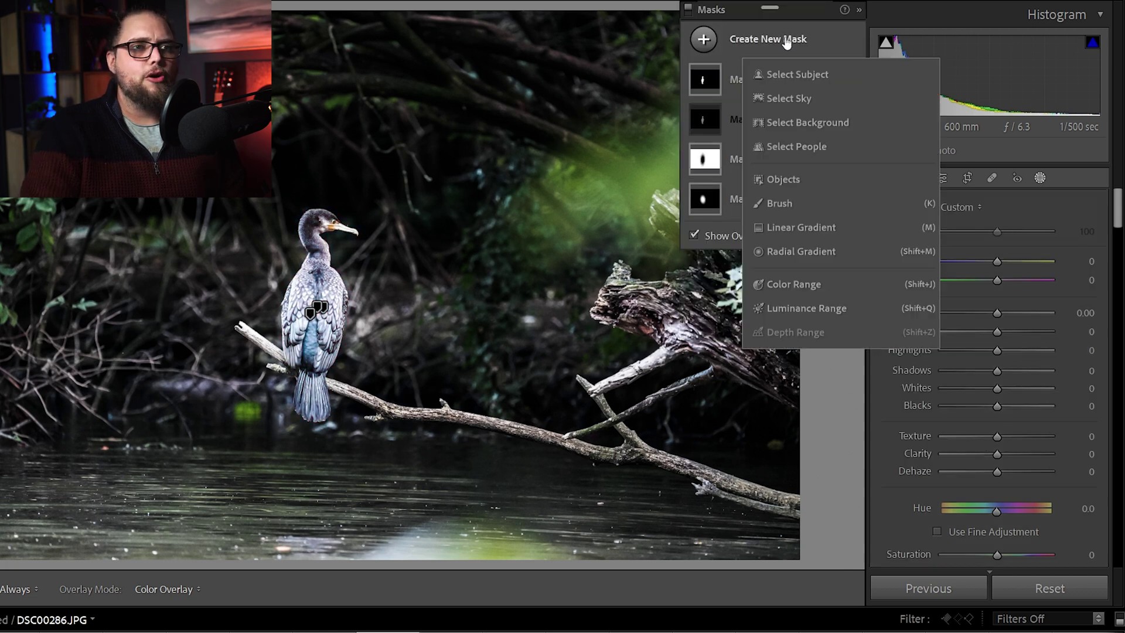
{"action": "left_click", "coordinate": [810, 178]}
{"action": "left_click", "coordinate": [946, 231]}
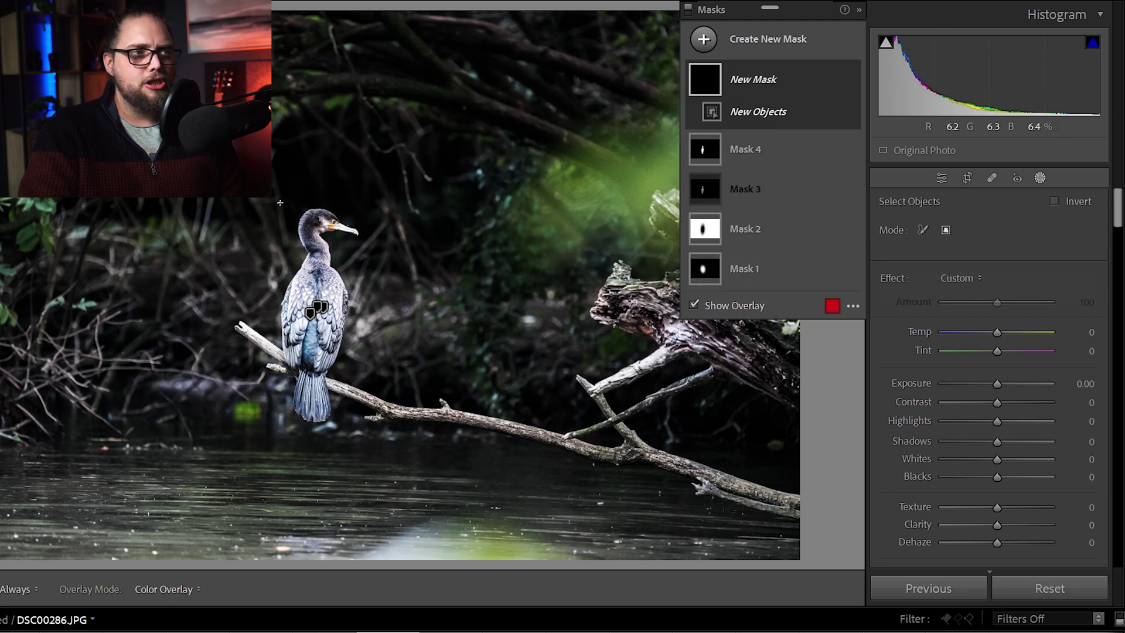
{"action": "left_click_drag", "start_coordinate": [280, 205], "coordinate": [362, 426]}
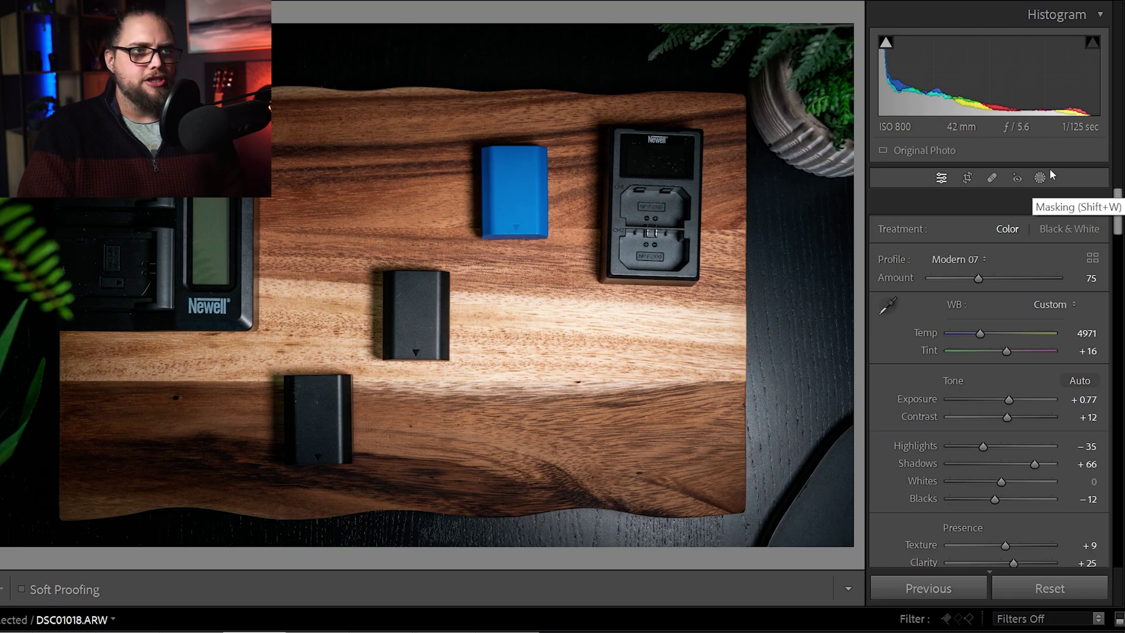
Create an Objects mask around the blue battery with a box selection
{"action": "left_click", "coordinate": [1041, 177]}
{"action": "left_click", "coordinate": [774, 49]}
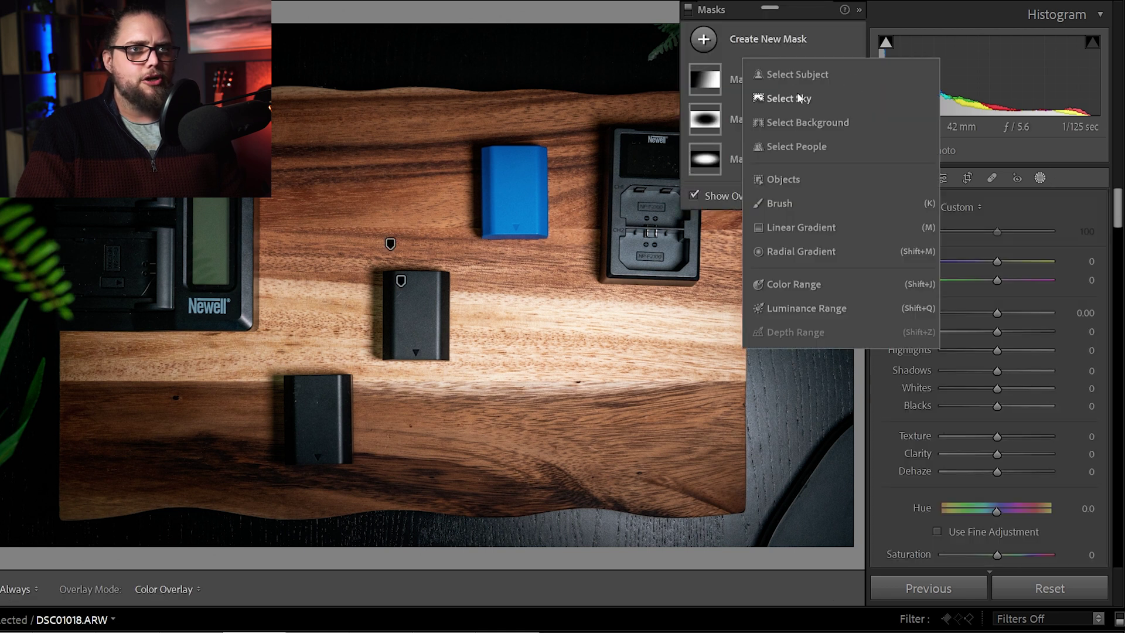
{"action": "left_click", "coordinate": [785, 180]}
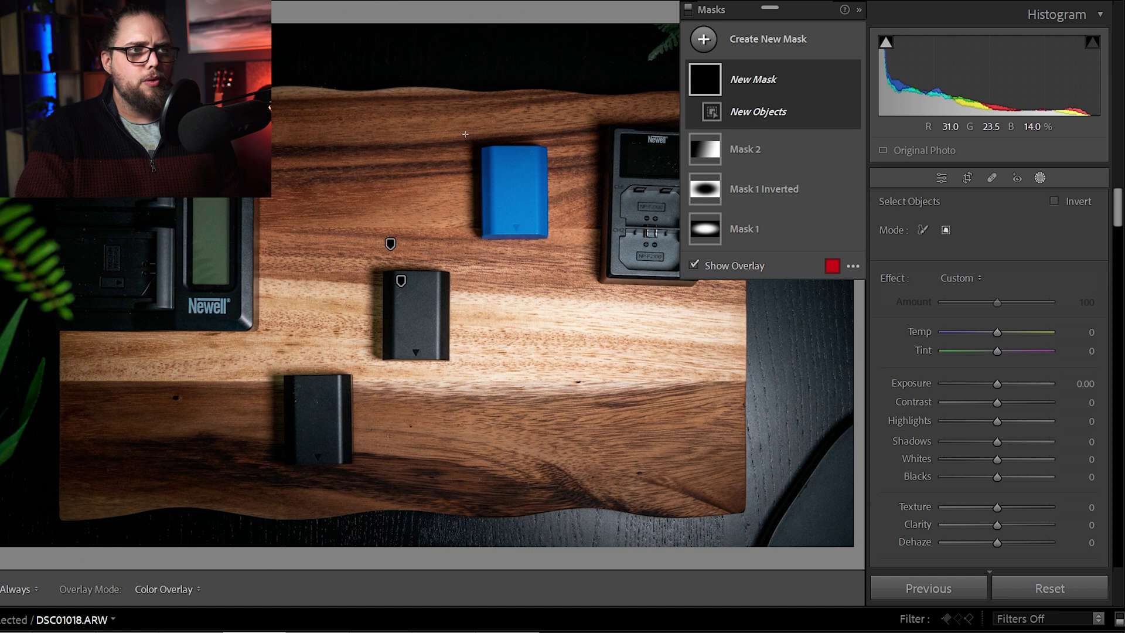
{"action": "left_click_drag", "start_coordinate": [461, 132], "coordinate": [564, 247]}
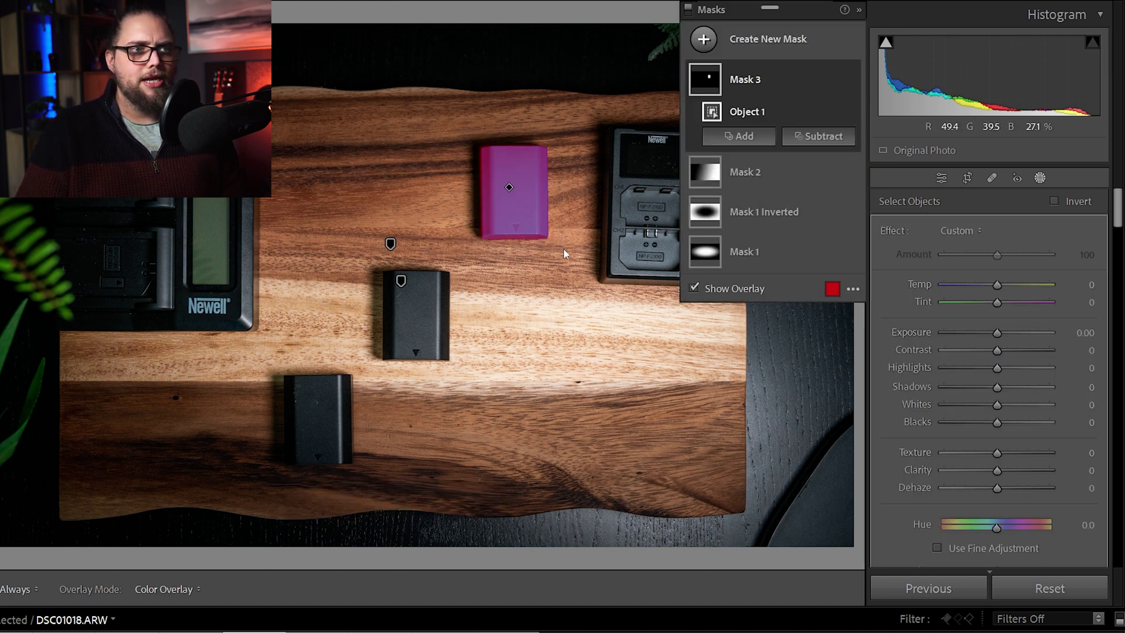
Add a second Objects mask for the battery charger, previewing Exposure then resetting it to zero
{"action": "left_click", "coordinate": [766, 42]}
{"action": "left_click", "coordinate": [814, 179]}
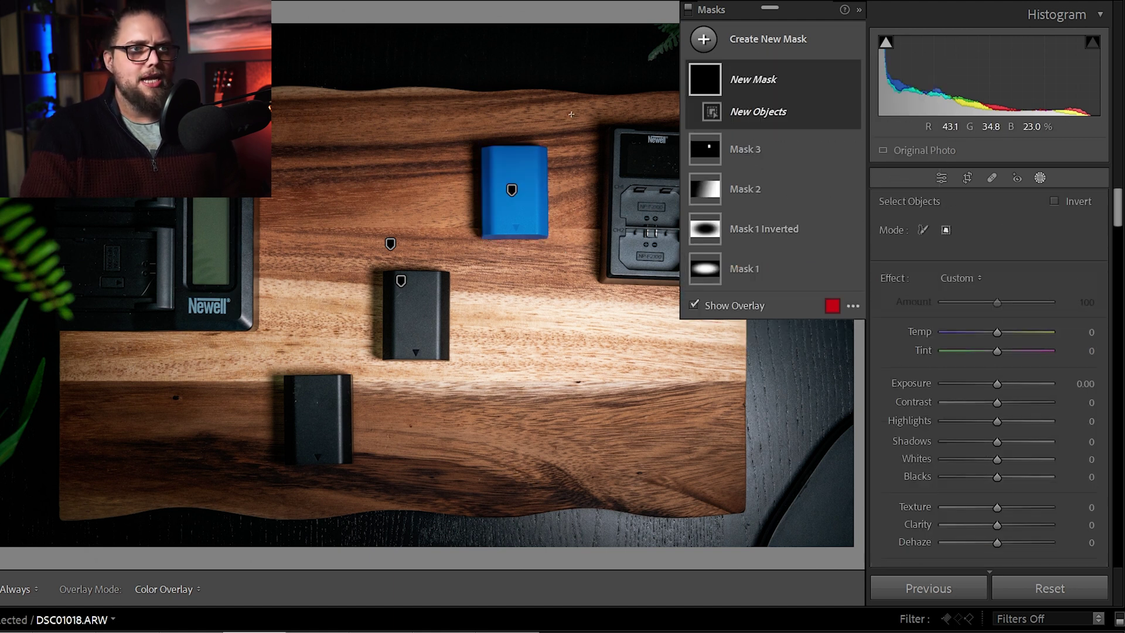
{"action": "left_click_drag", "start_coordinate": [576, 114], "coordinate": [722, 308]}
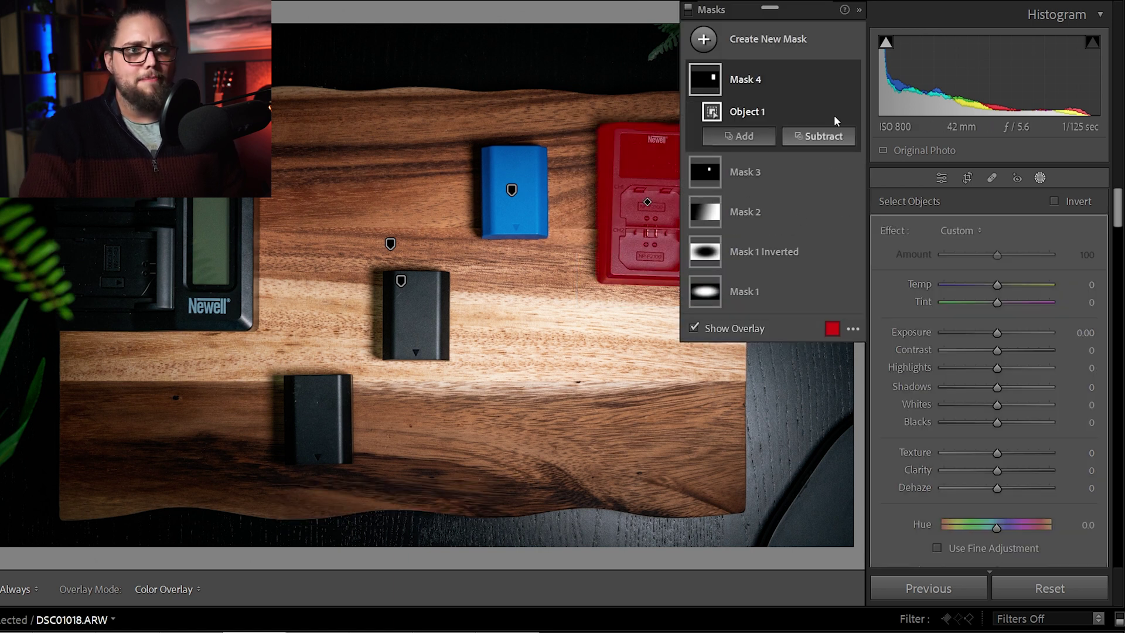
{"action": "mouse_move", "coordinate": [997, 332]}
{"action": "left_mouse_down"}
{"action": "mouse_move", "coordinate": [986, 335]}
{"action": "mouse_move", "coordinate": [997, 332]}
{"action": "left_mouse_up"}
{"action": "double_click", "coordinate": [997, 333]}
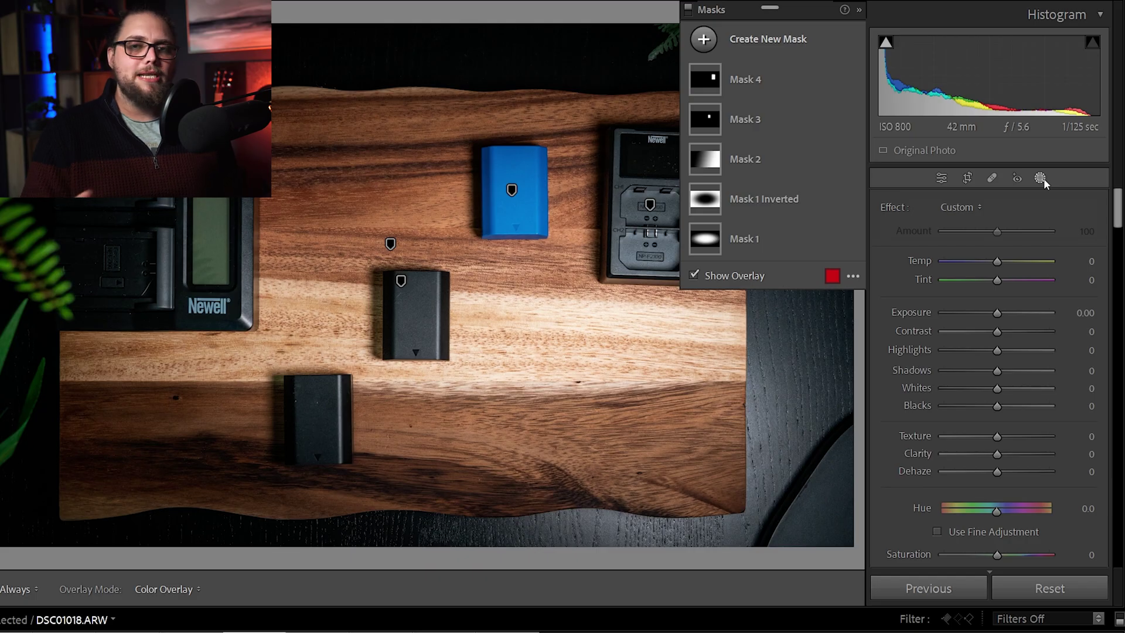
Switch the Healing tool to Content-Aware Remove and paint out the middle black battery
{"action": "left_click", "coordinate": [989, 182]}
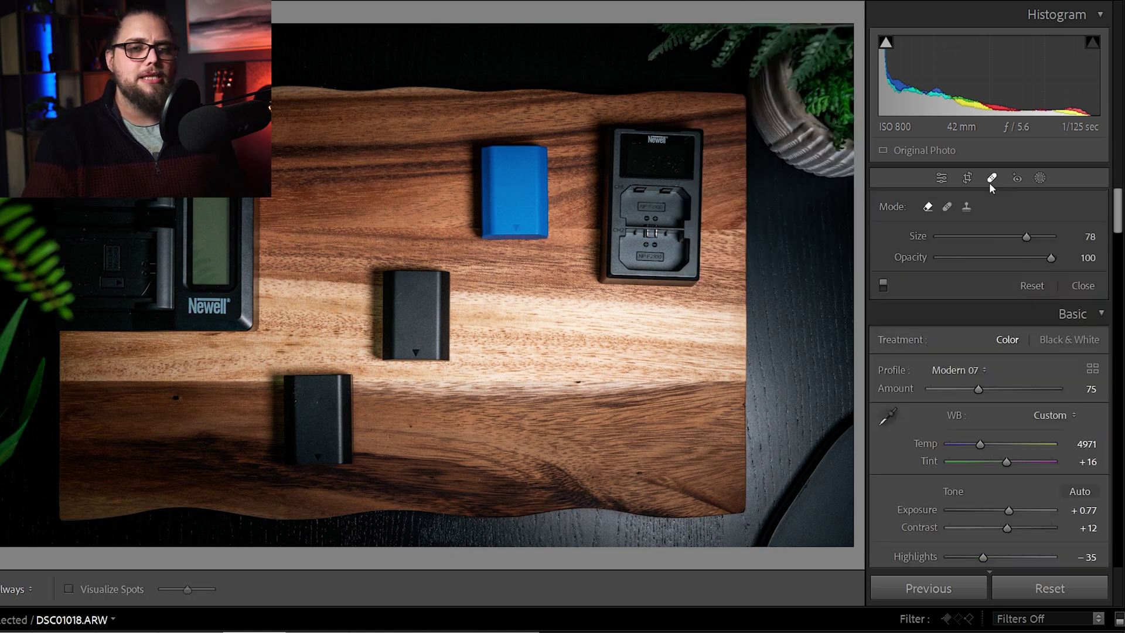
{"action": "left_click", "coordinate": [966, 210]}
{"action": "left_click", "coordinate": [927, 209]}
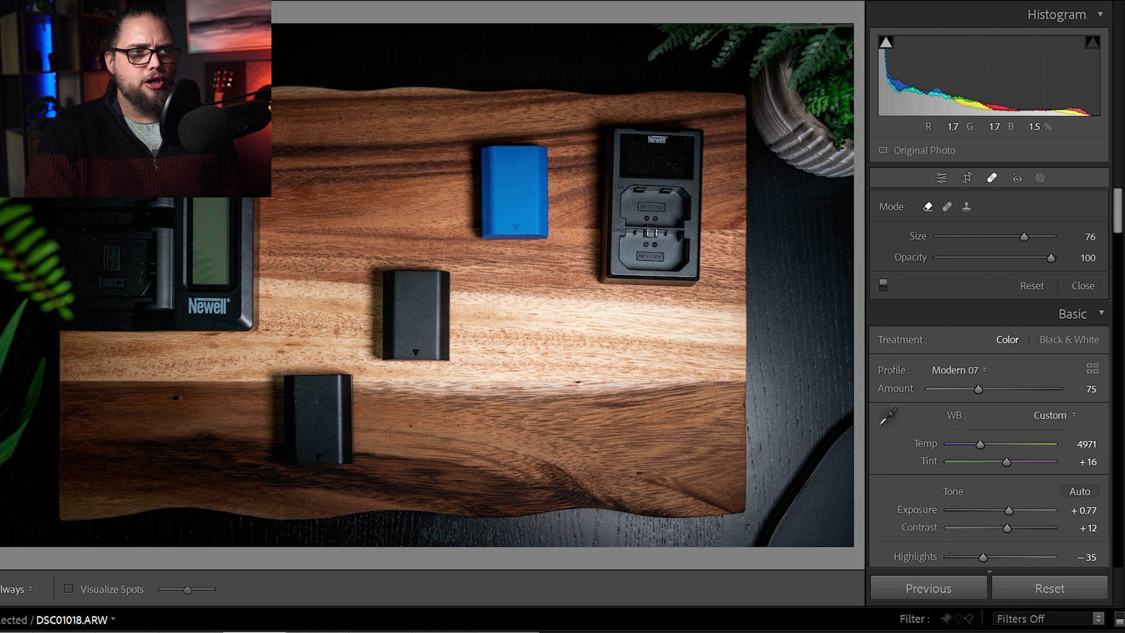
{"action": "scroll", "coordinate": [386, 281], "scroll_direction": "up", "scroll_amount": 1}
{"action": "scroll", "coordinate": [387, 280], "scroll_direction": "down", "scroll_amount": 1}
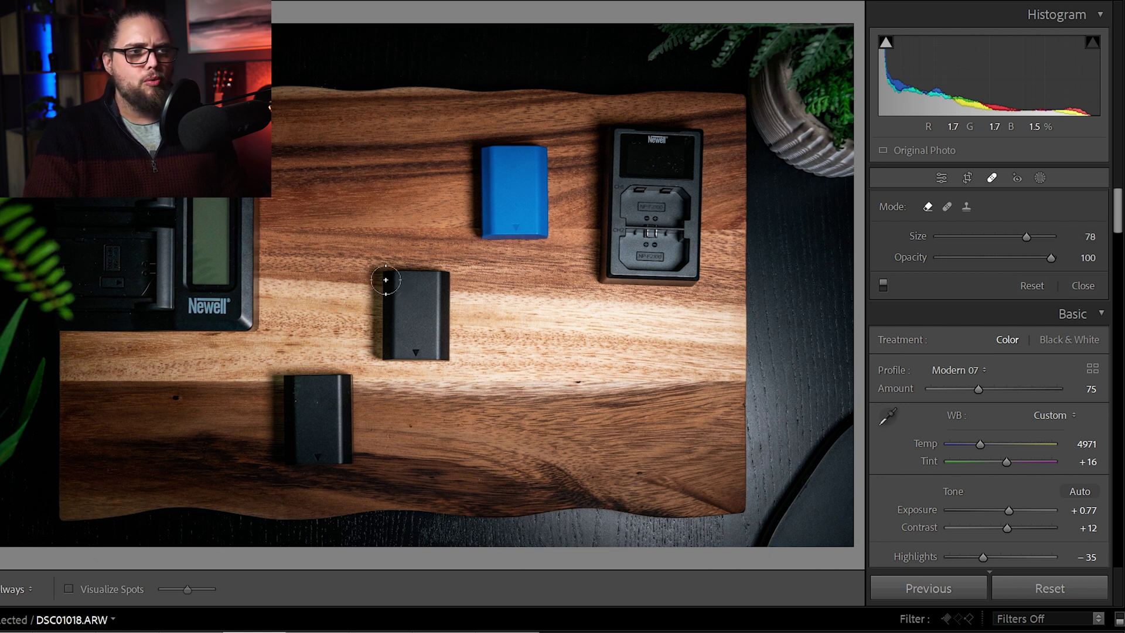
{"action": "left_click_drag", "start_coordinate": [385, 275], "coordinate": [384, 300]}
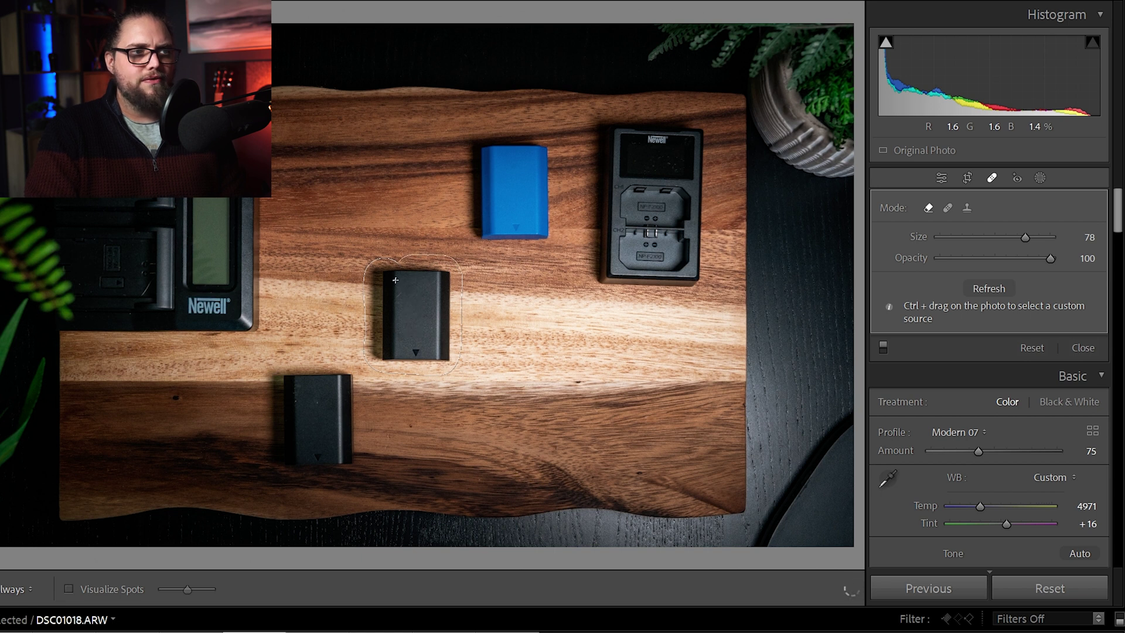
{"action": "left_click", "coordinate": [403, 305]}
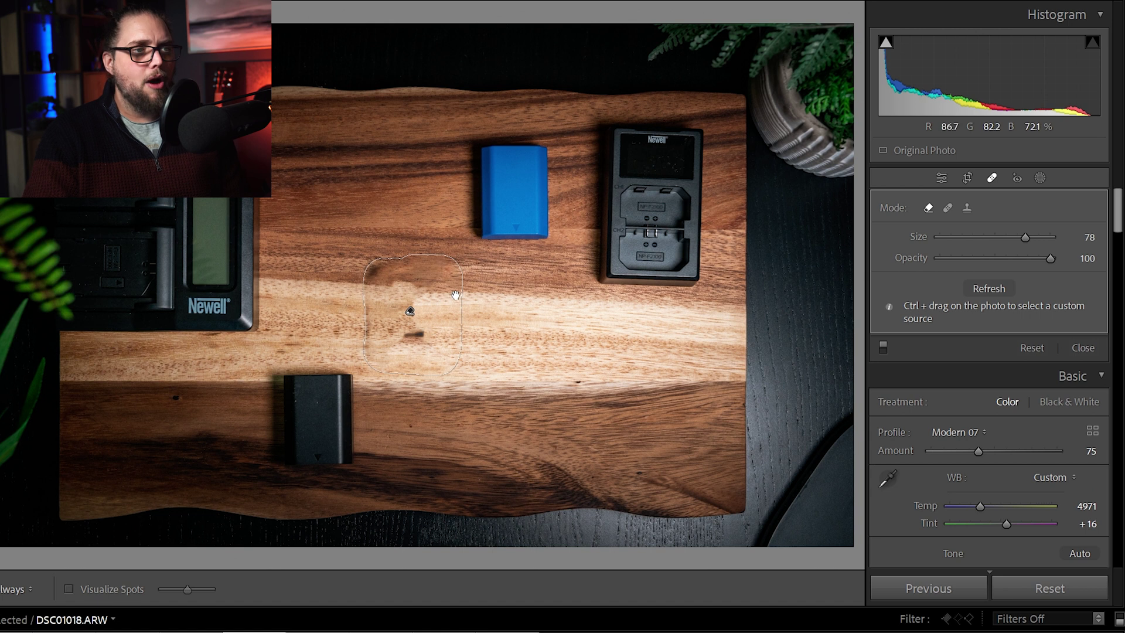
Nudge the battery-removal patch left and give it a custom wood-grain source, then advance to the swan photo
{"action": "left_click", "coordinate": [942, 178]}
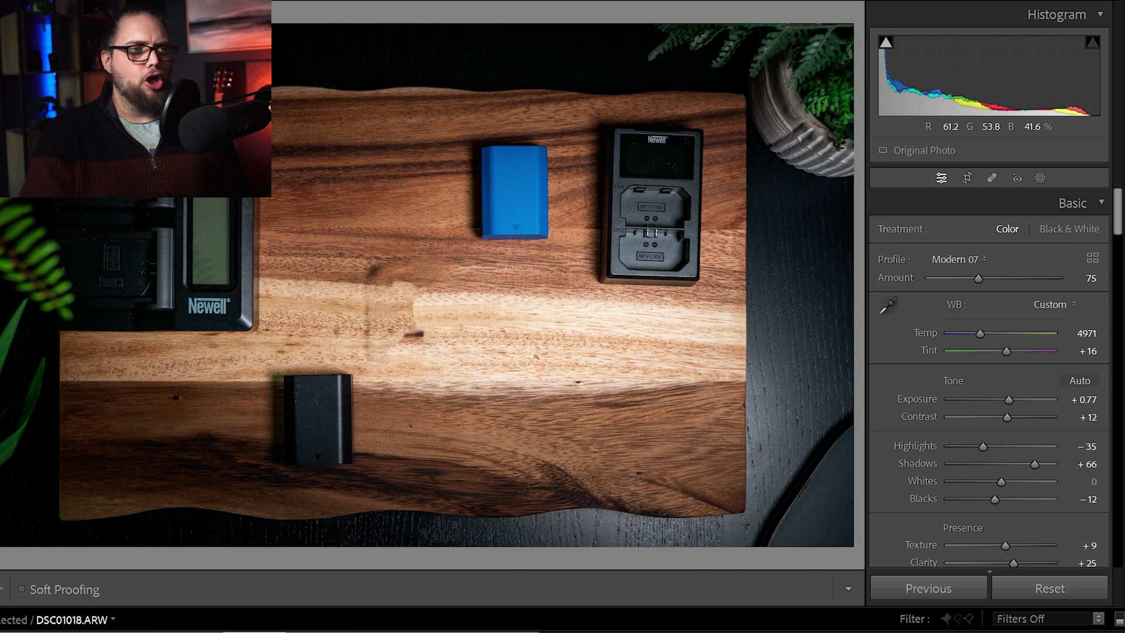
{"action": "left_click", "coordinate": [992, 179]}
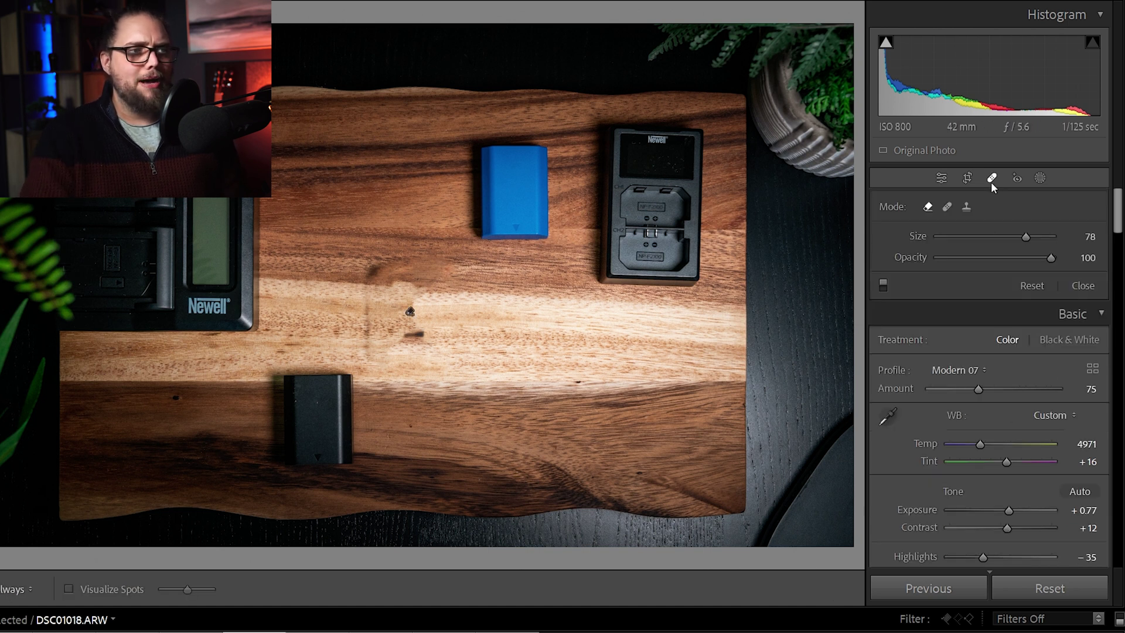
{"action": "left_click", "coordinate": [410, 313]}
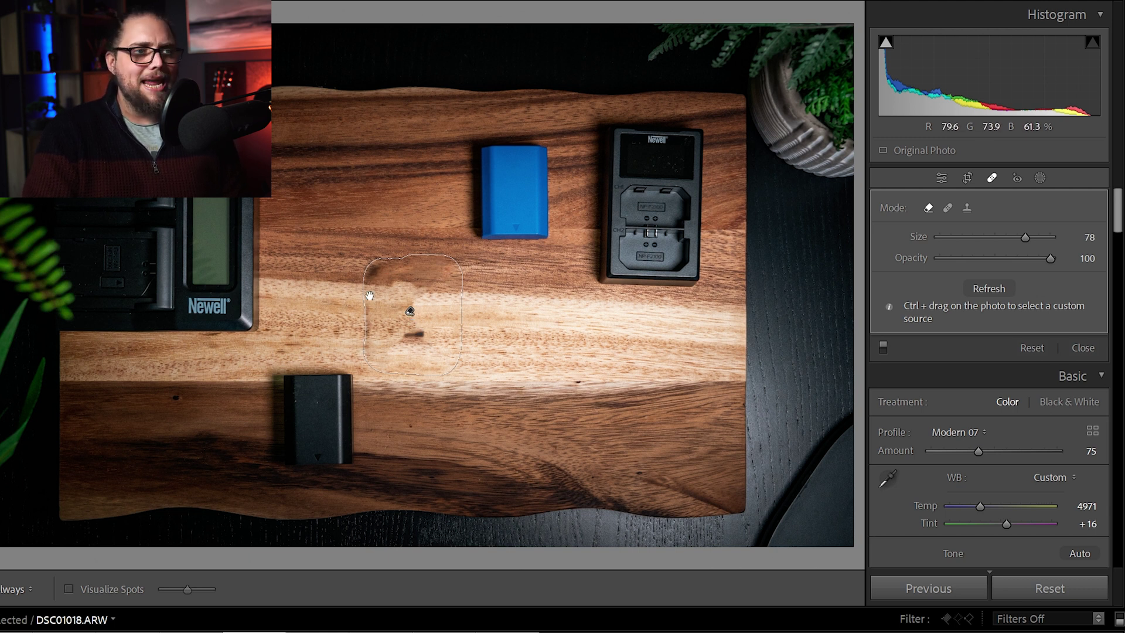
{"action": "left_click_drag", "start_coordinate": [375, 296], "coordinate": [374, 298]}
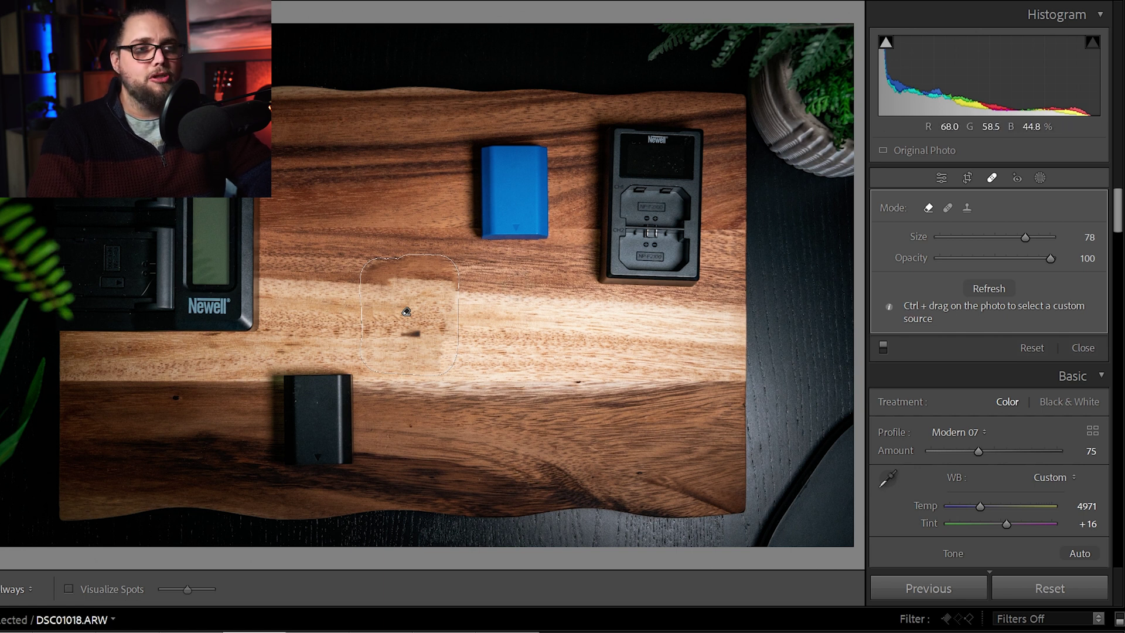
{"action": "left_click_drag", "start_coordinate": [475, 278], "coordinate": [591, 391]}
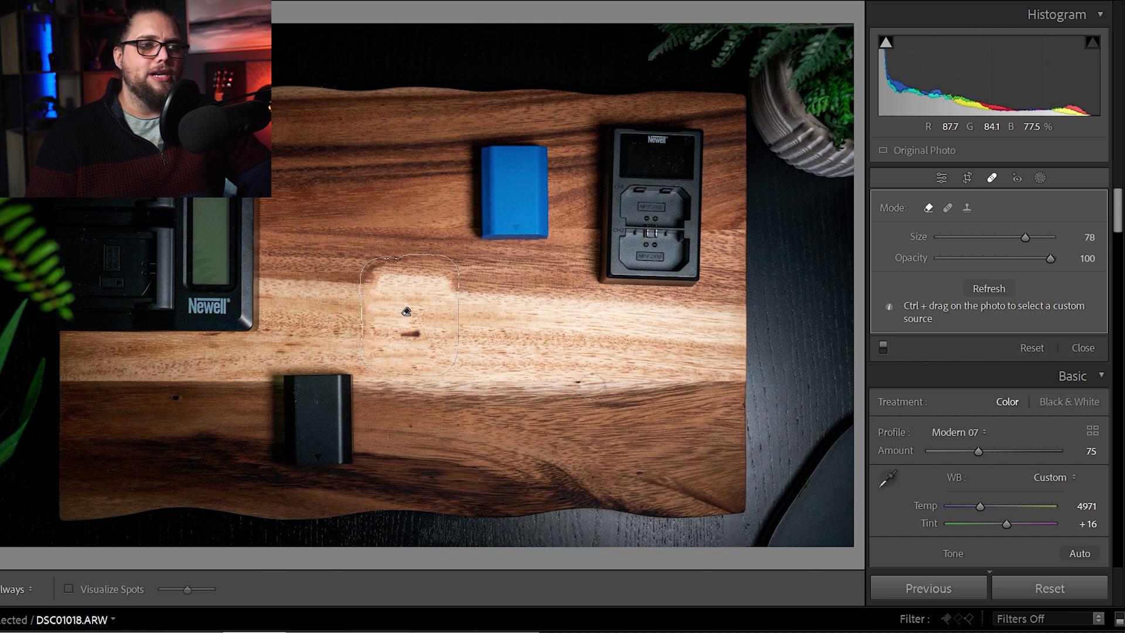
{"action": "left_click", "coordinate": [943, 178]}
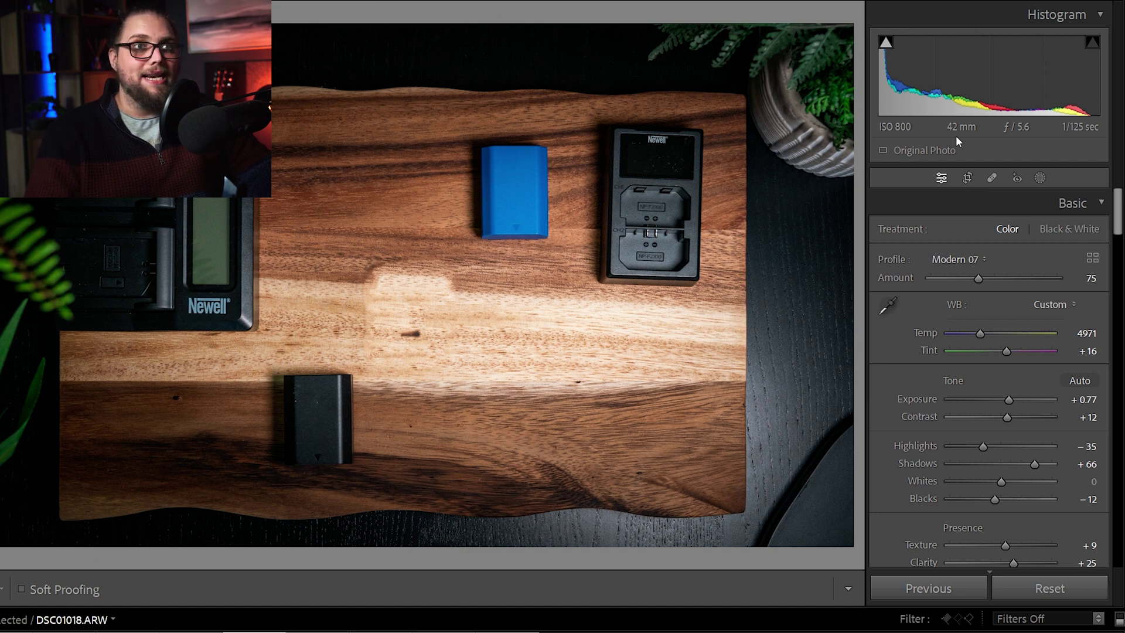
{"action": "key", "text": "Right"}
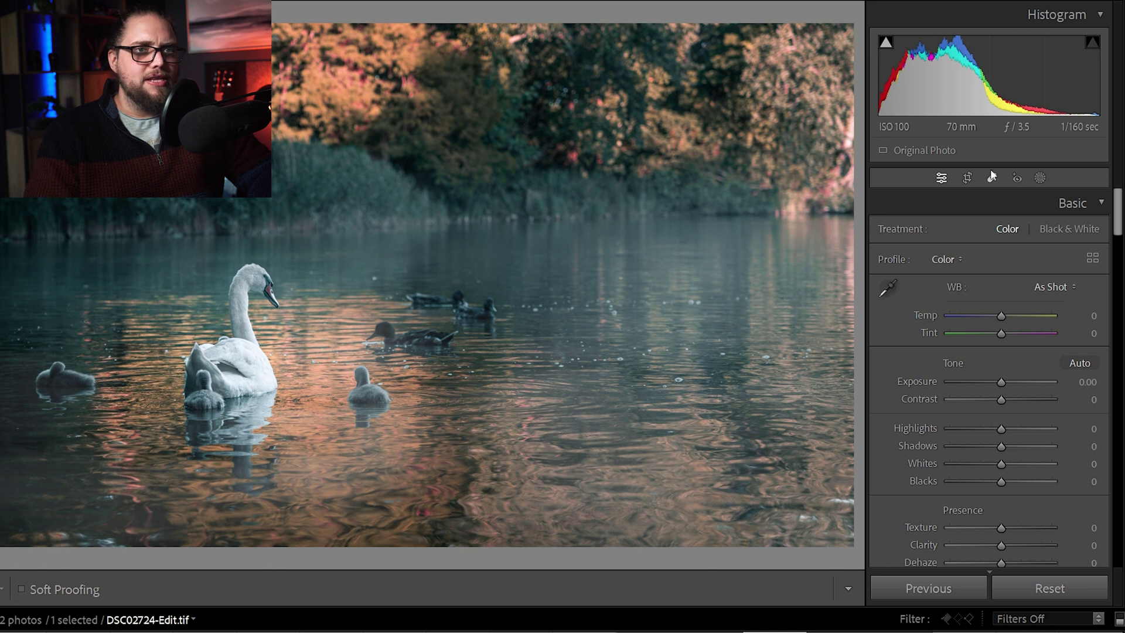
Shrink the Healing brush to size 77 and erase the duck just right of the swan
{"action": "left_click", "coordinate": [992, 177]}
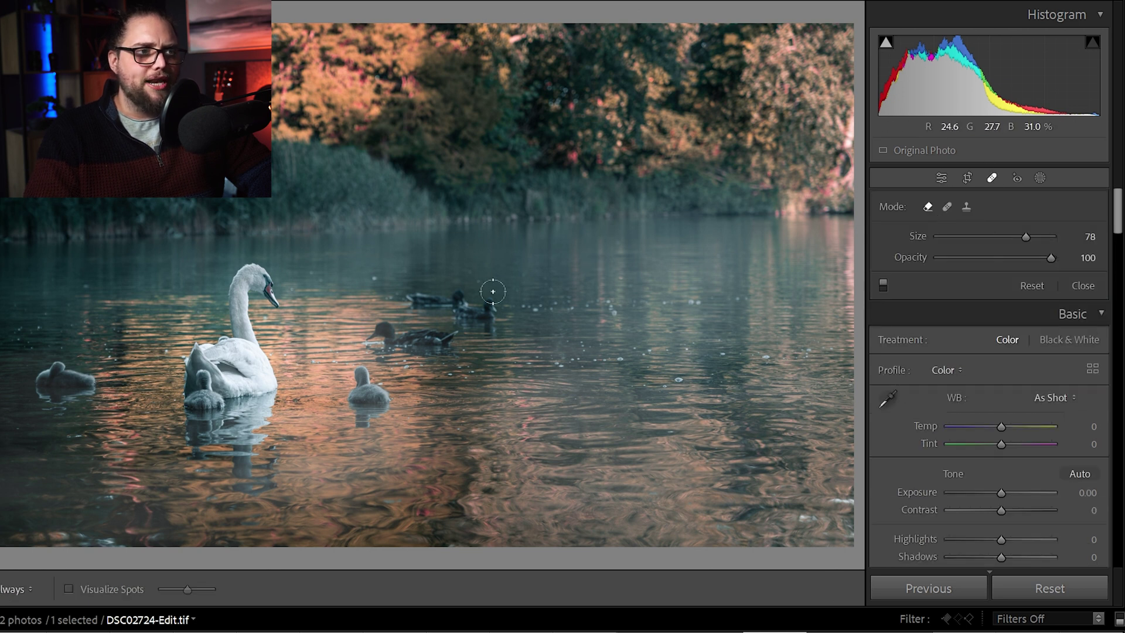
{"action": "scroll", "coordinate": [381, 334], "scroll_direction": "down", "scroll_amount": 1}
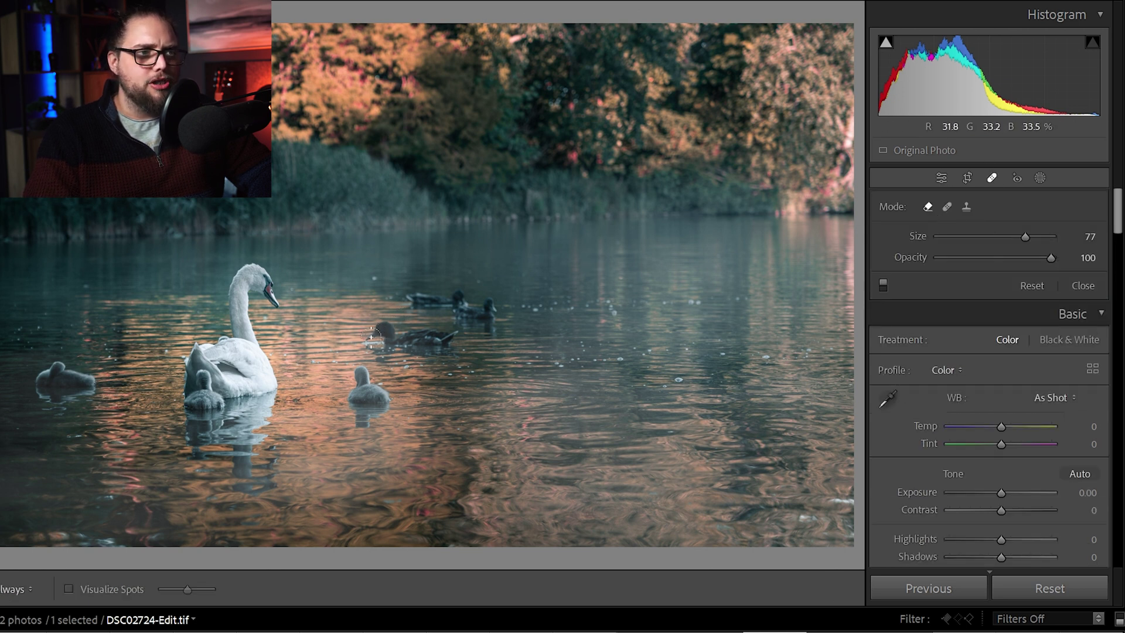
{"action": "left_click", "coordinate": [371, 338]}
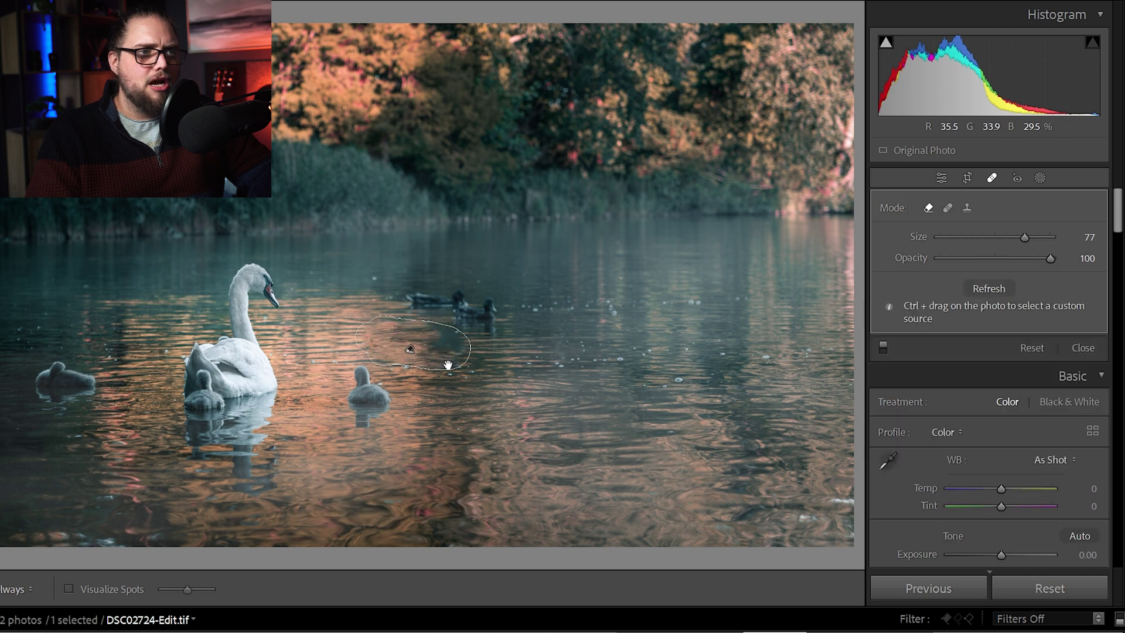
{"action": "left_click", "coordinate": [941, 177]}
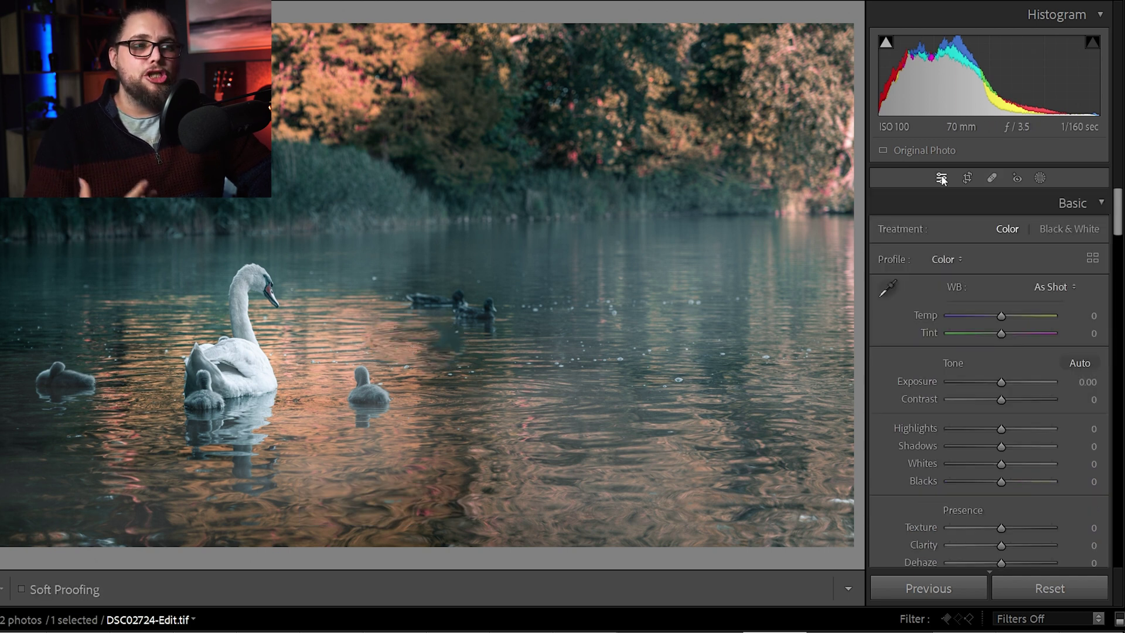